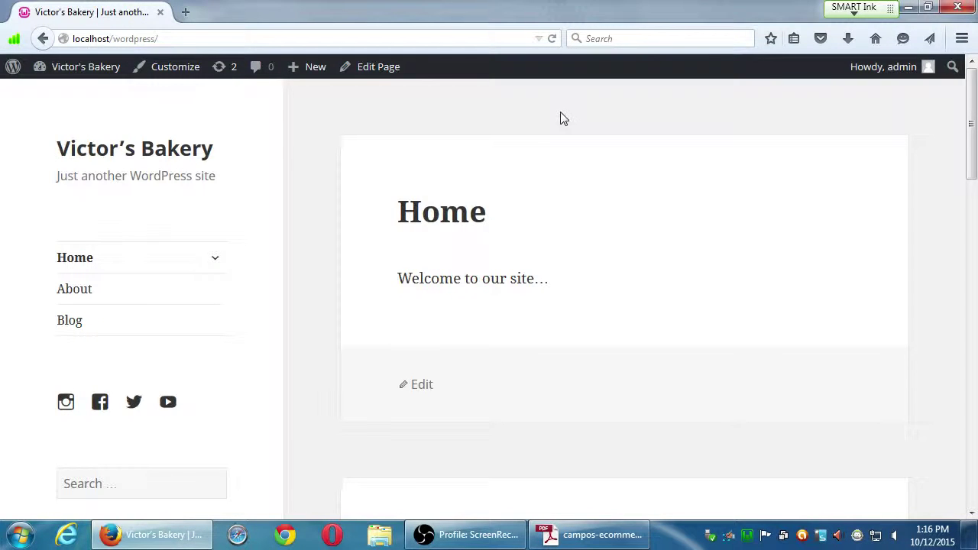
Step: Look through the Victor's Bakery front page and its sidebar widgets, and open the site's admin dashboard
scroll(332, 239, "down", 8)
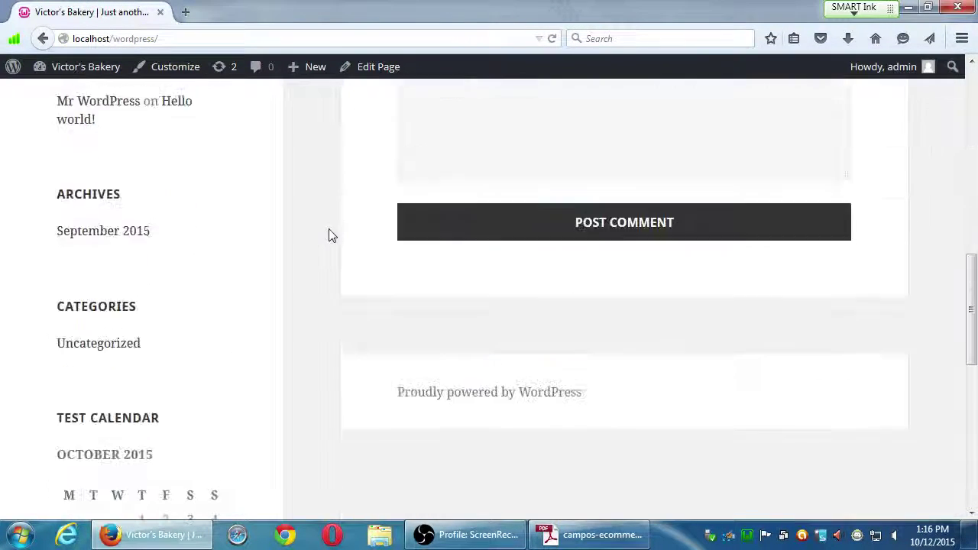
scroll(330, 231, "down", 3)
scroll(330, 232, "up", 5)
scroll(327, 232, "down", 8)
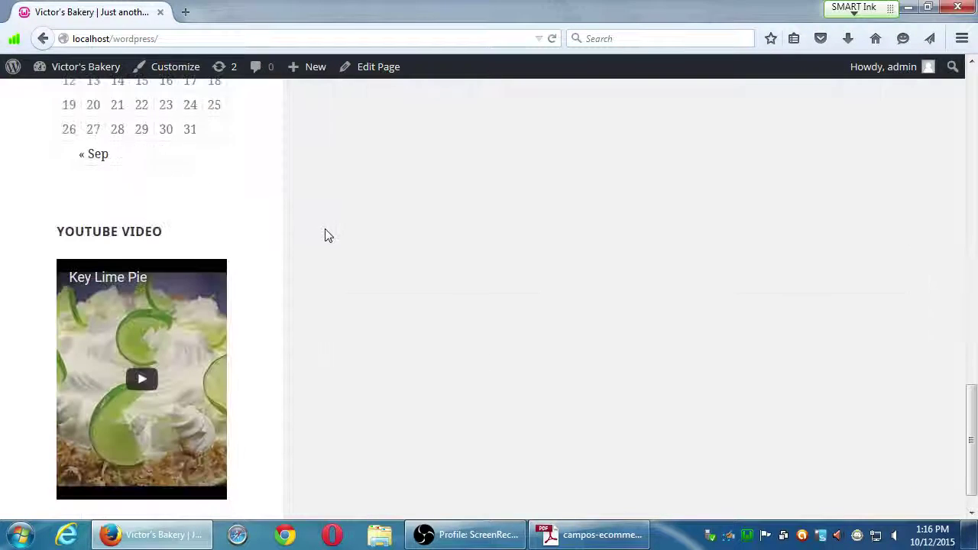
scroll(329, 233, "up", 10)
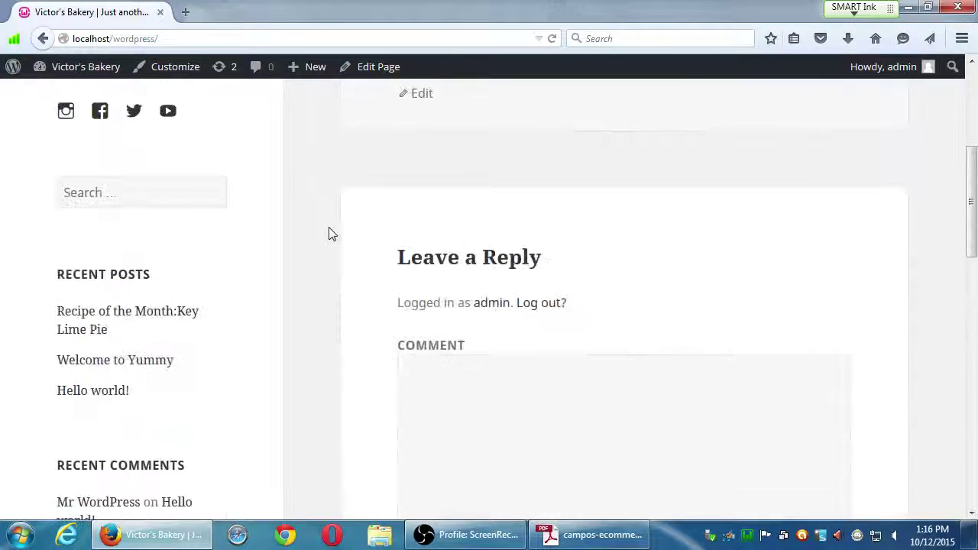
scroll(330, 234, "up", 10)
left_click(64, 67)
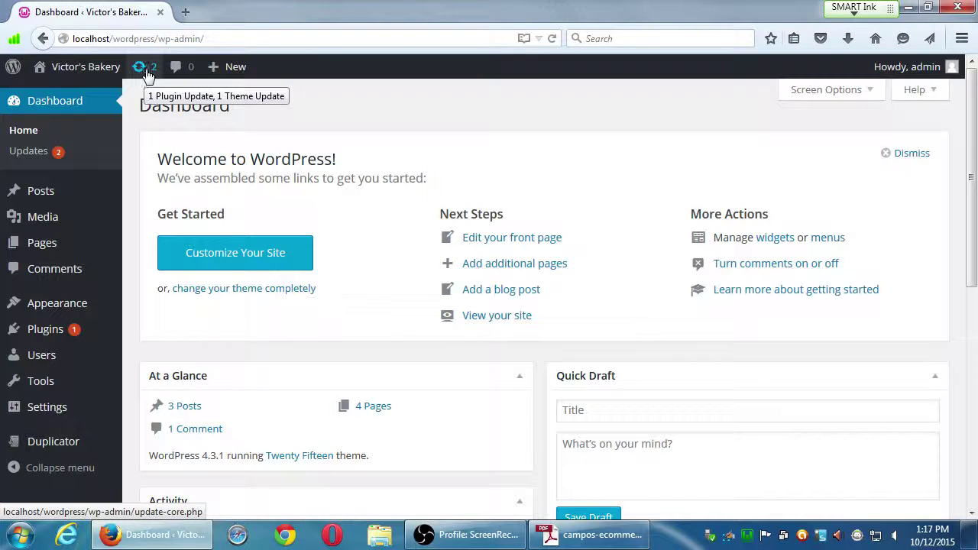
Step: Open the WordPress Updates page and examine the available plugin and theme updates, magnifying the screen for the details
left_click(145, 71)
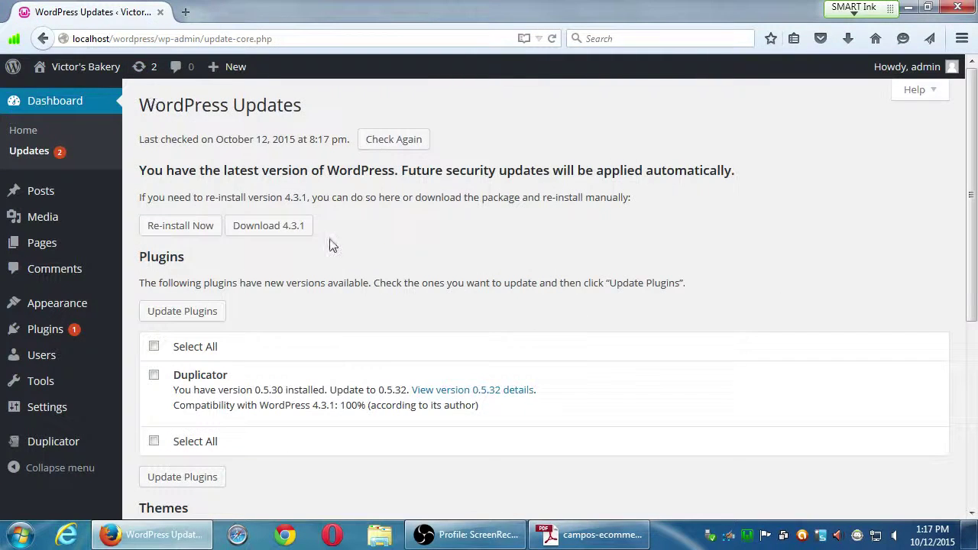
scroll(392, 268, "down", 3)
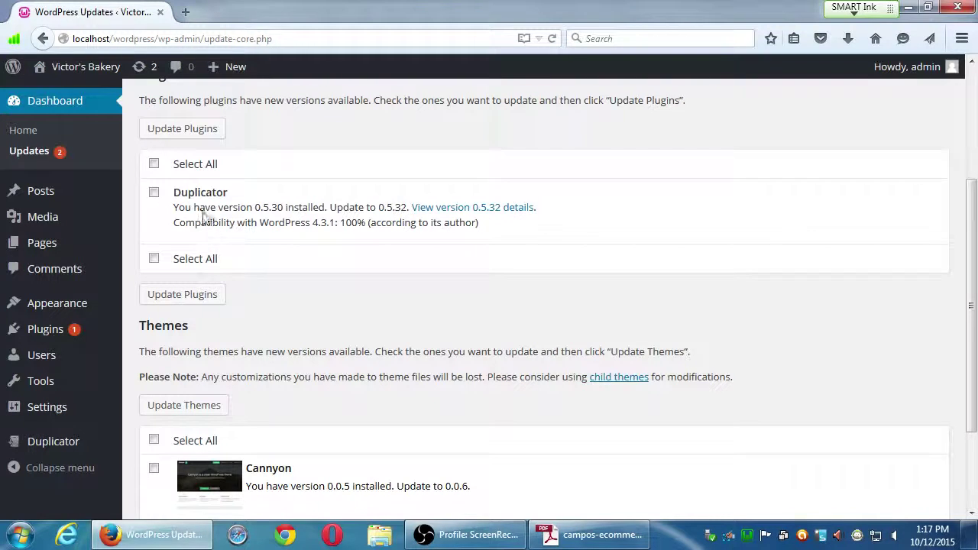
scroll(257, 316, "down", 1)
scroll(256, 317, "down", 2)
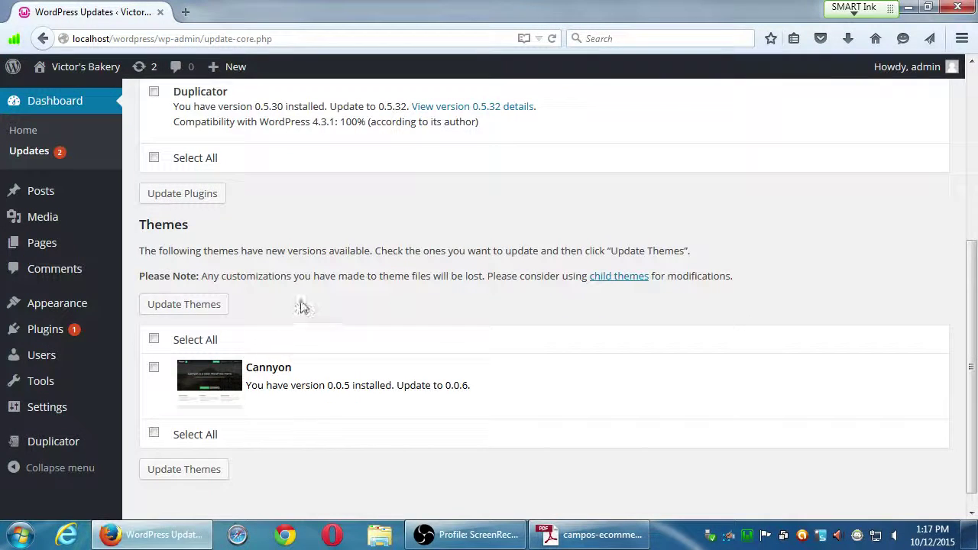
key("super+plus")
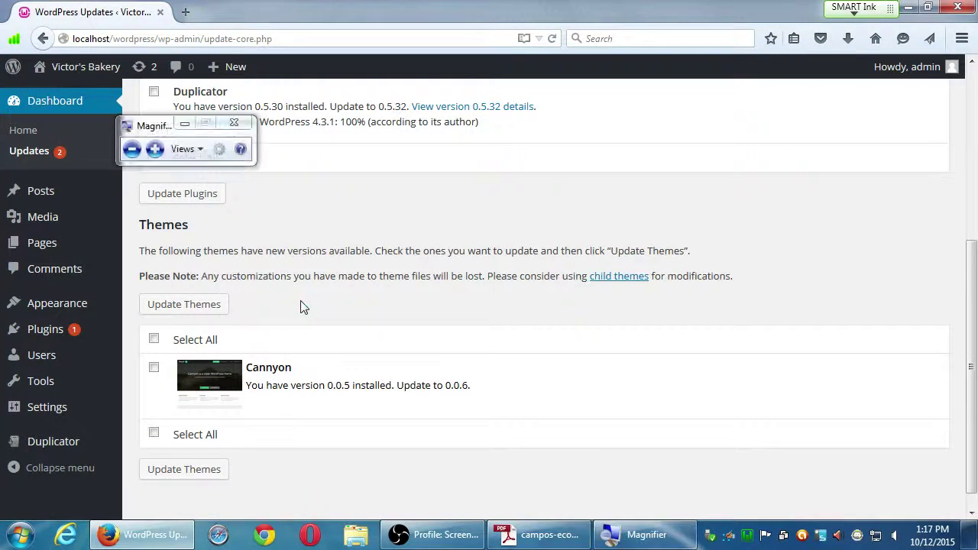
key("super")
left_click(337, 304)
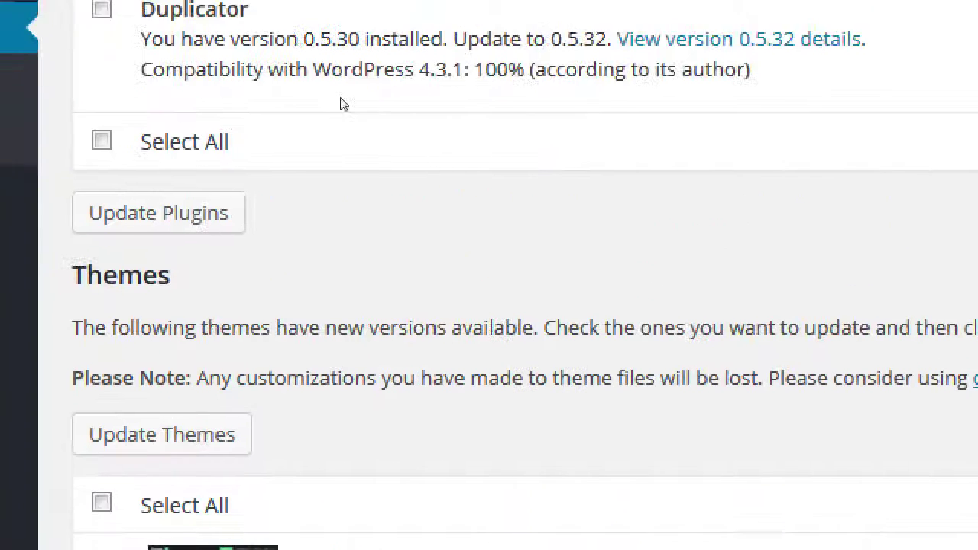
scroll(336, 229, "up", 2)
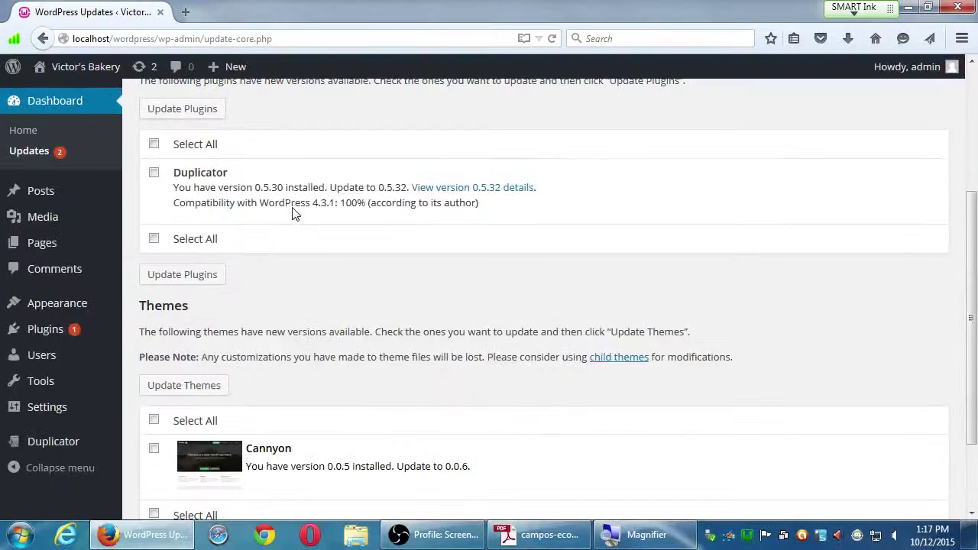
Step: View the Duplicator version 0.5.32 details, read the linked online changelog, and close both
left_click(479, 191)
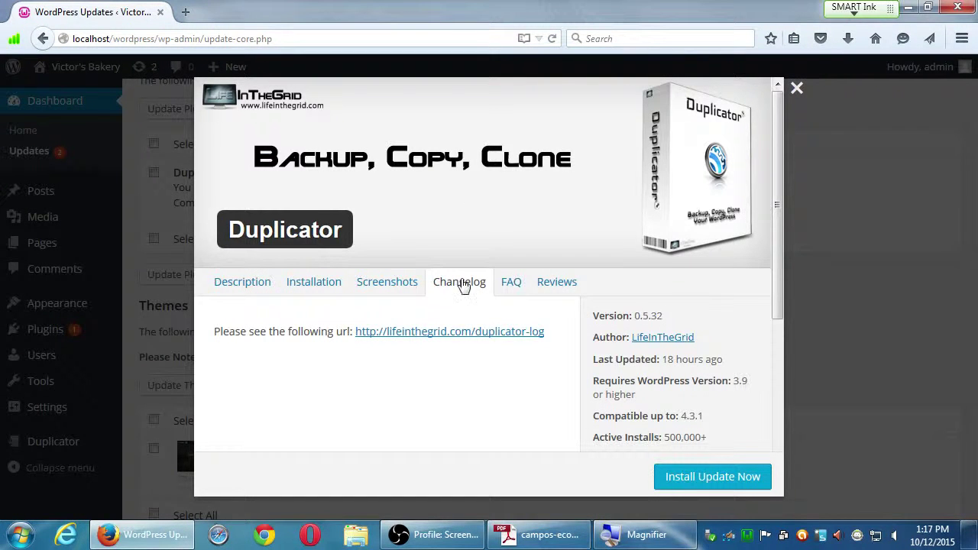
left_click(457, 334)
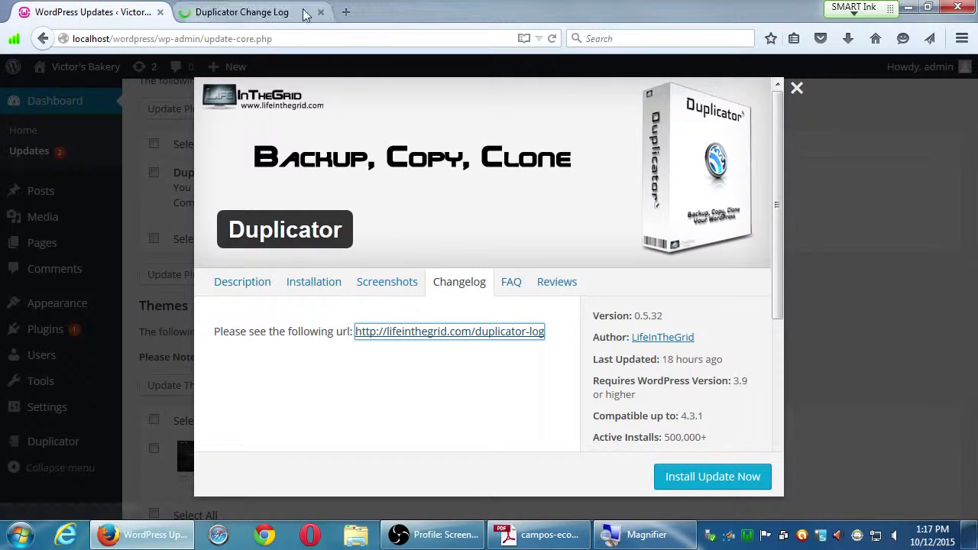
left_click(252, 17)
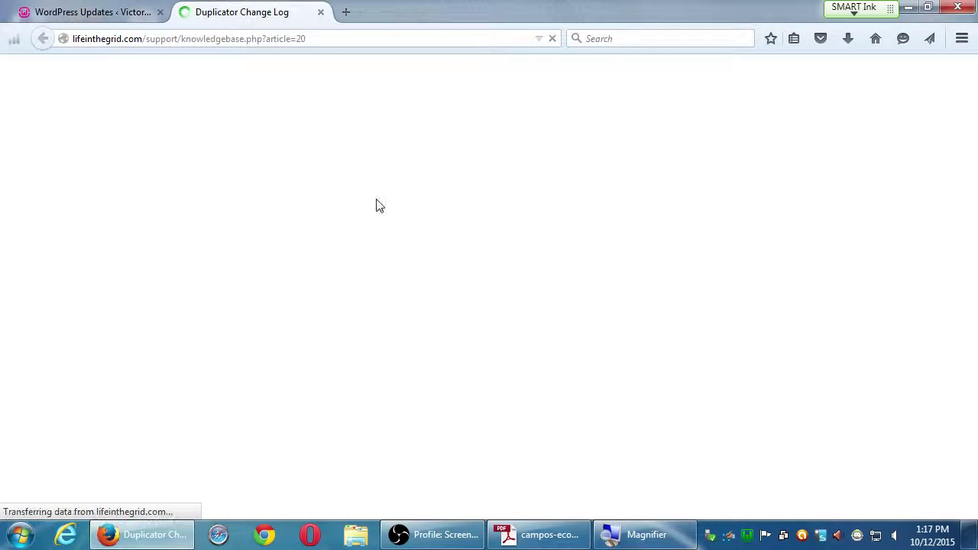
scroll(375, 203, "down", 3)
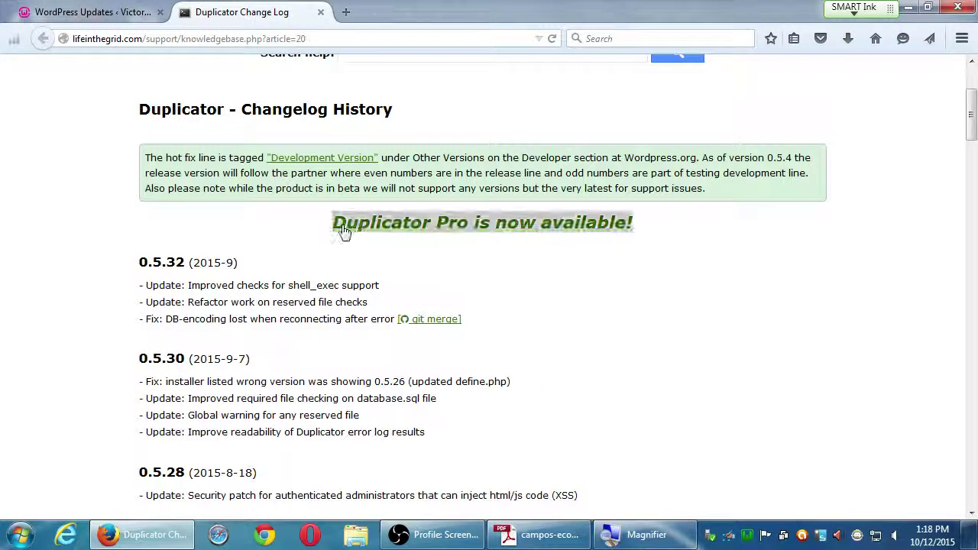
left_click(320, 12)
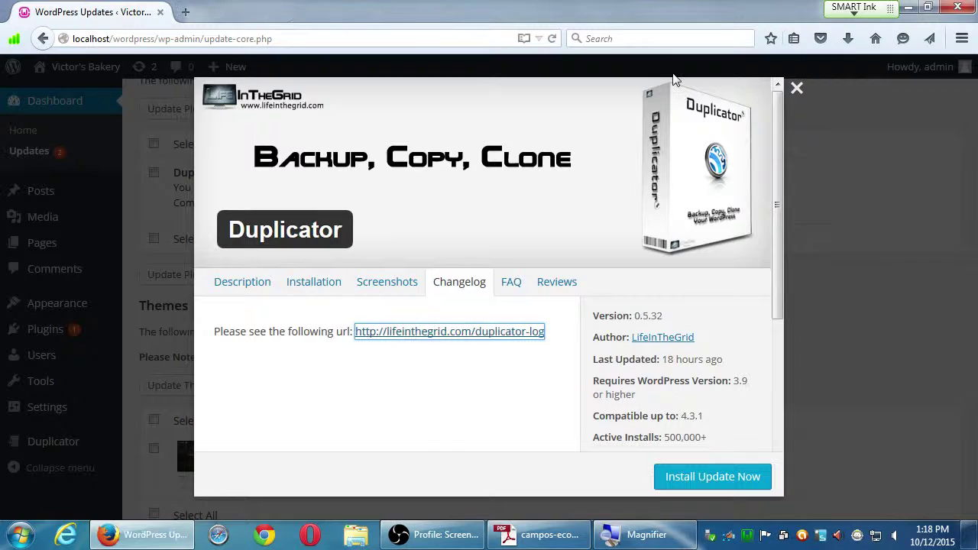
left_click(795, 89)
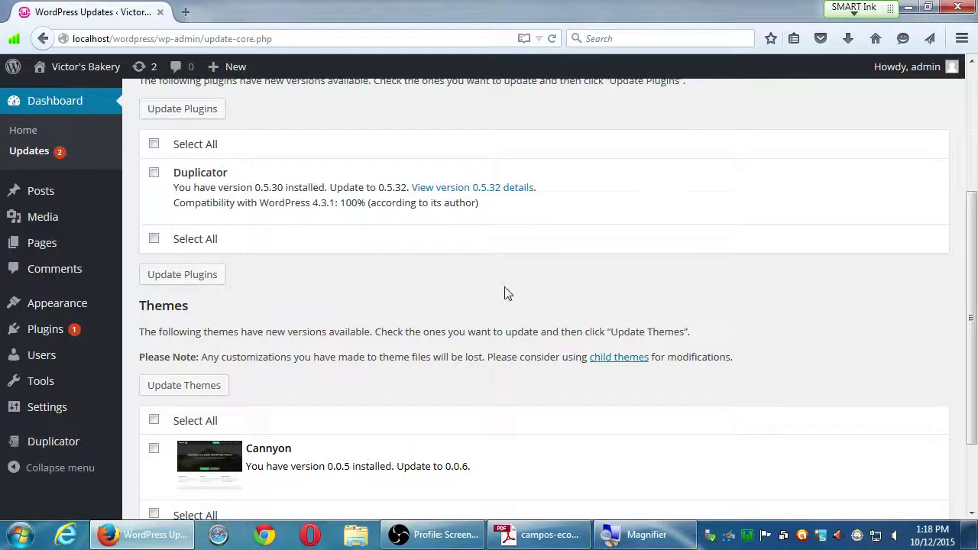
Step: Switch to Adobe Reader and read the Course Calendar of Assignments in the eCommerce with Wordpress II syllabus
scroll(376, 288, "up", 3)
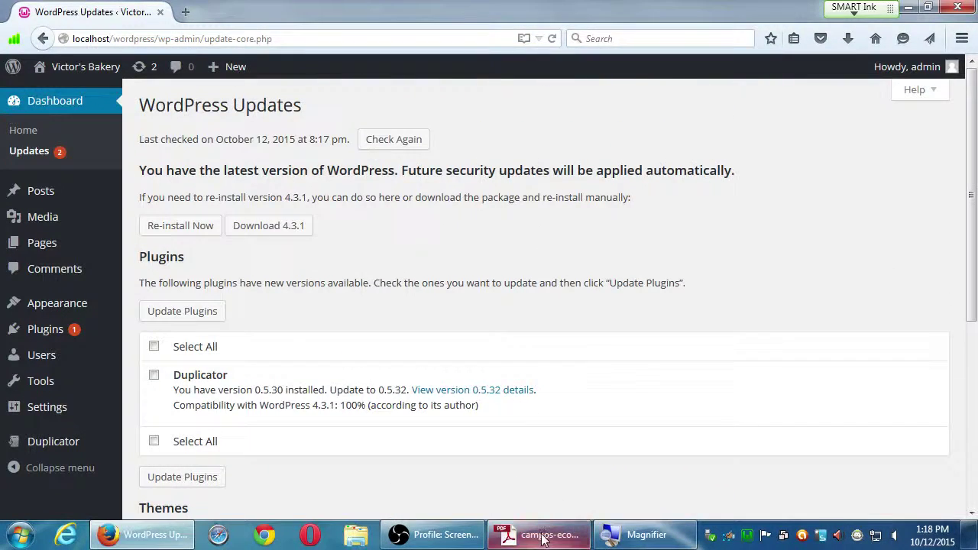
left_click(544, 538)
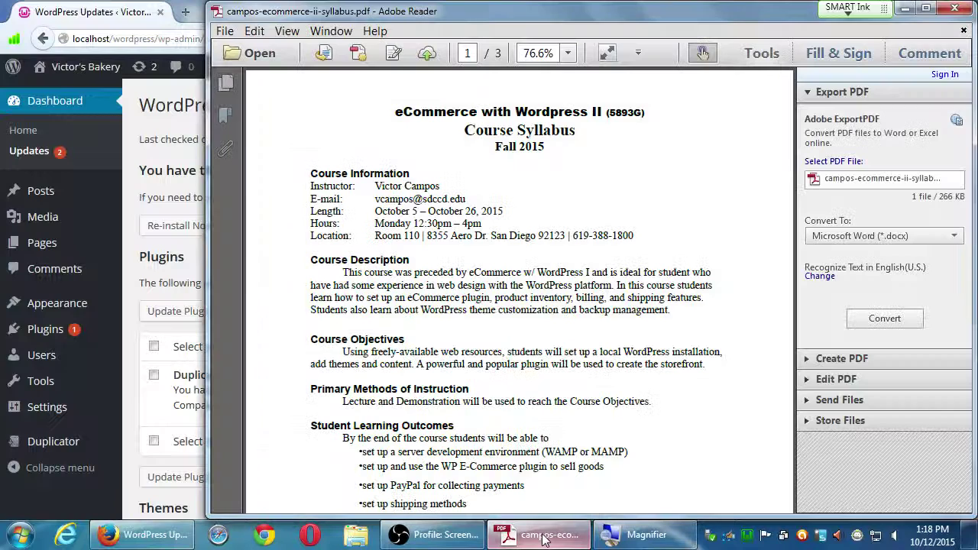
left_click(761, 53)
scroll(724, 257, "down", 6)
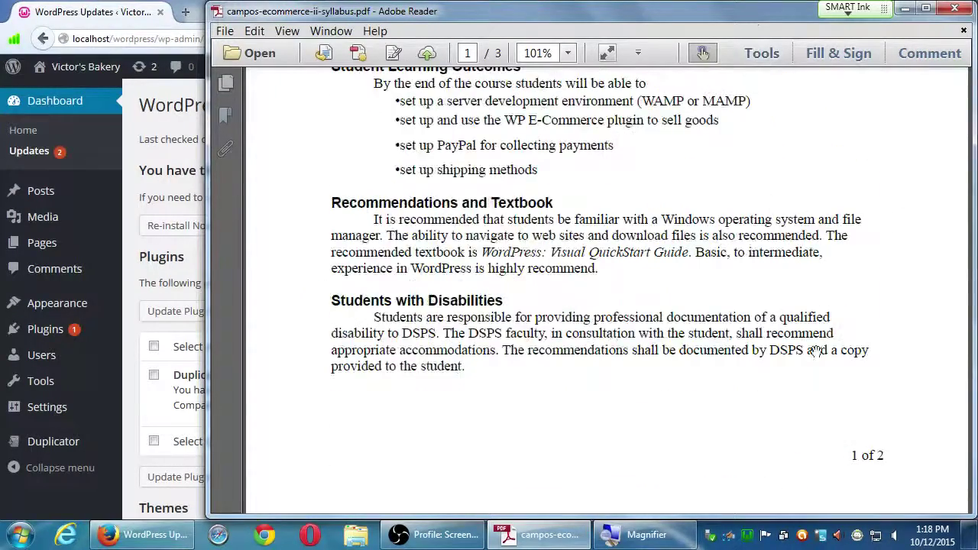
scroll(791, 337, "down", 4)
scroll(791, 337, "down", 8)
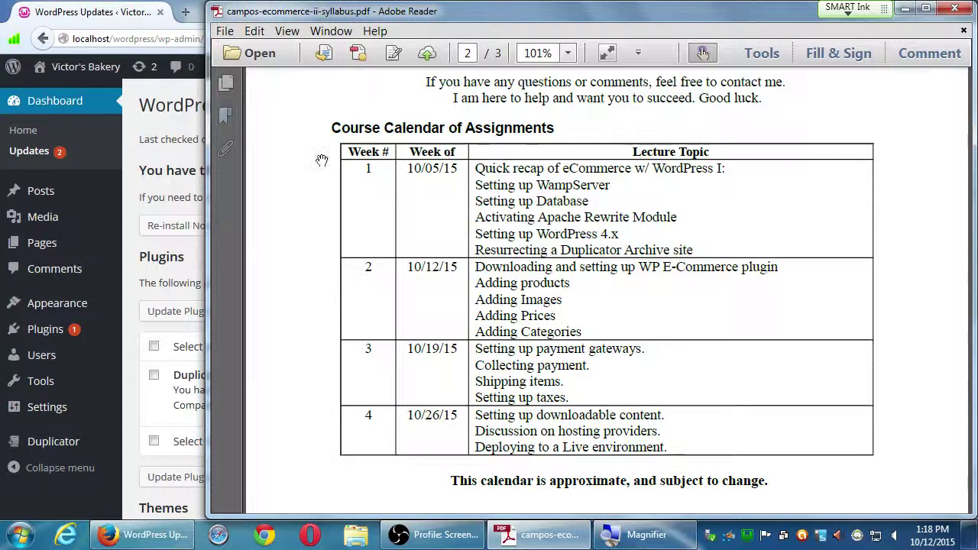
Step: Return to WordPress in Firefox, open the Add Plugins page, and look through the featured plugins
left_click(122, 14)
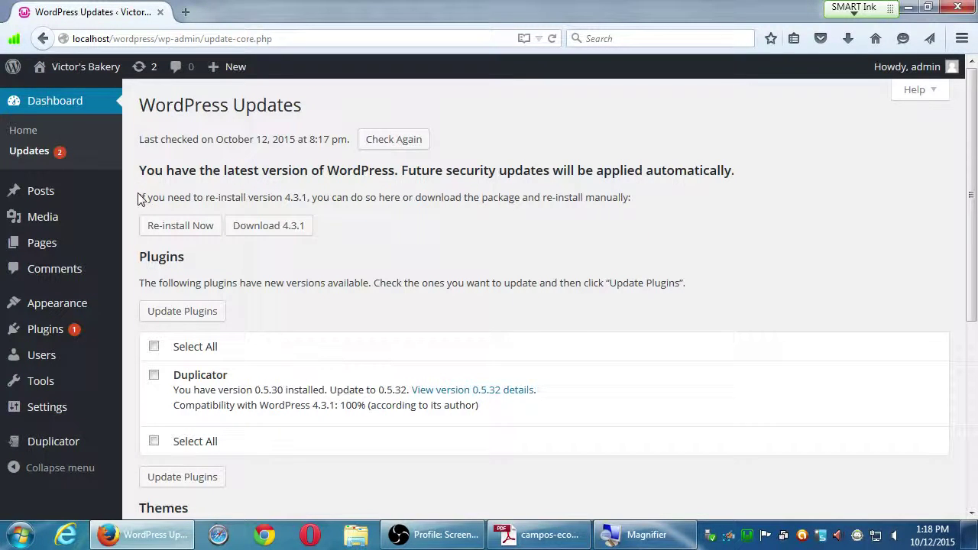
mouse_move(73, 333)
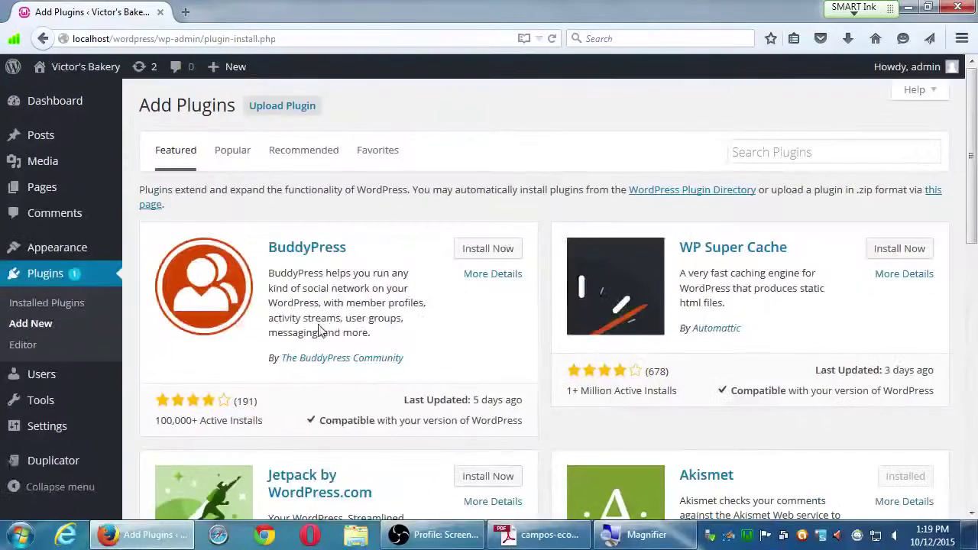
scroll(382, 306, "down", 6)
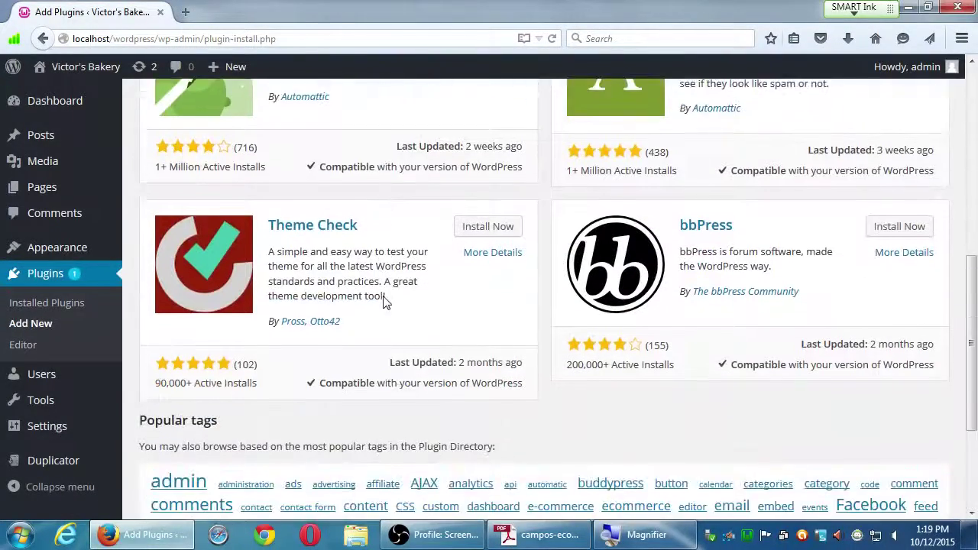
scroll(386, 301, "down", 3)
scroll(382, 295, "up", 4)
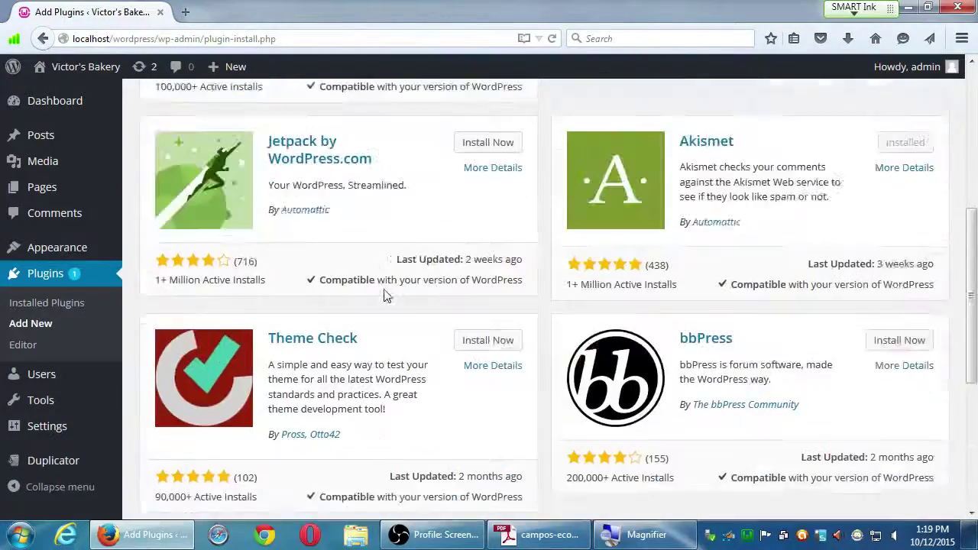
scroll(382, 293, "up", 5)
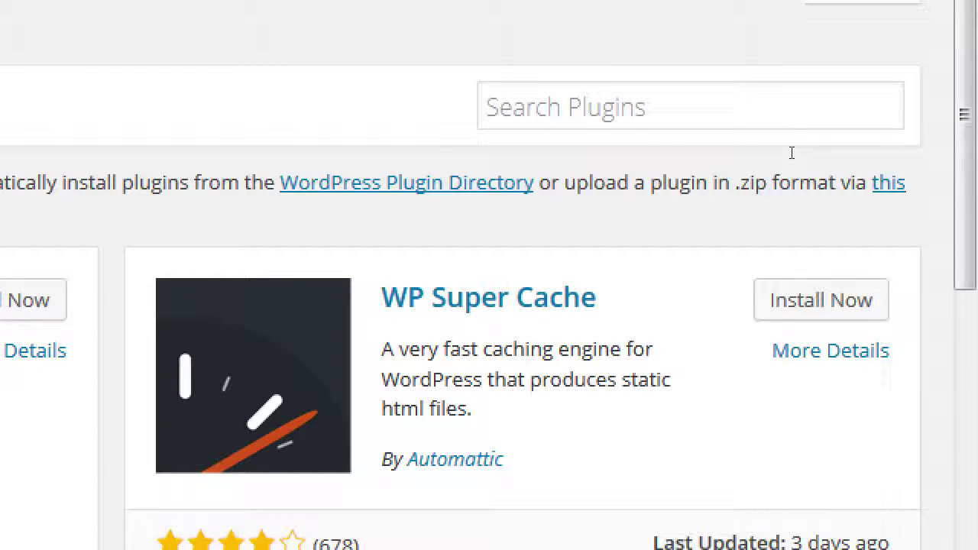
Step: Search the plugins for "wp e-commerce", checking the plugin name in the syllabus
left_click(792, 151)
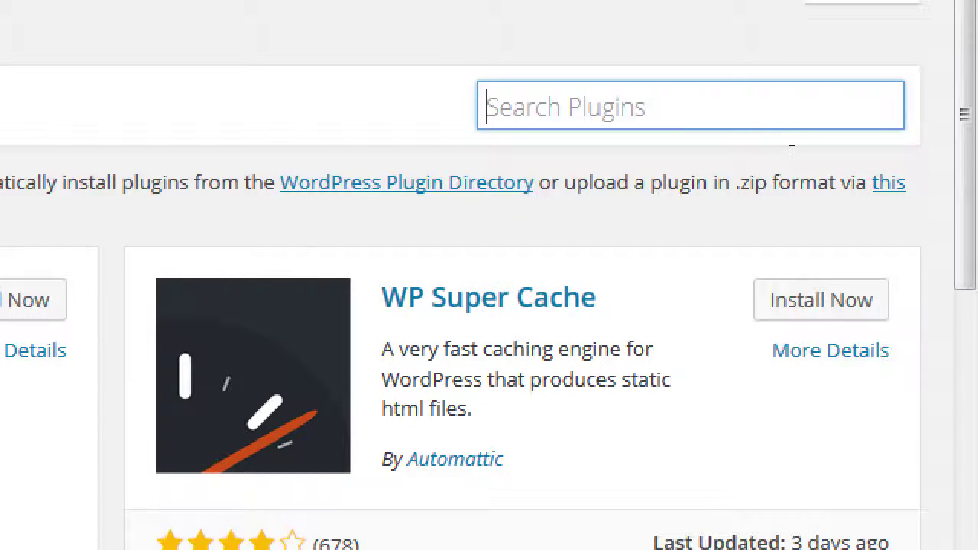
key("alt+Tab")
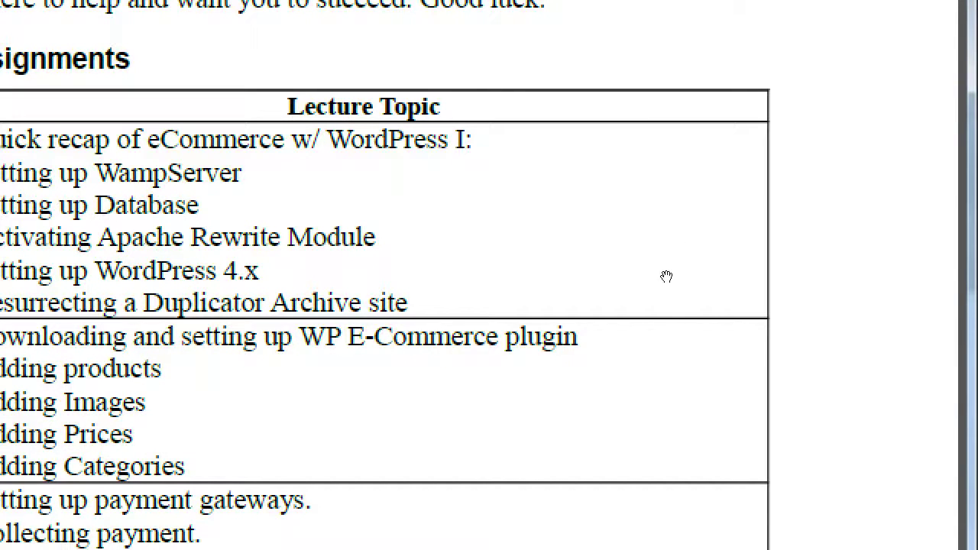
key("alt+Tab")
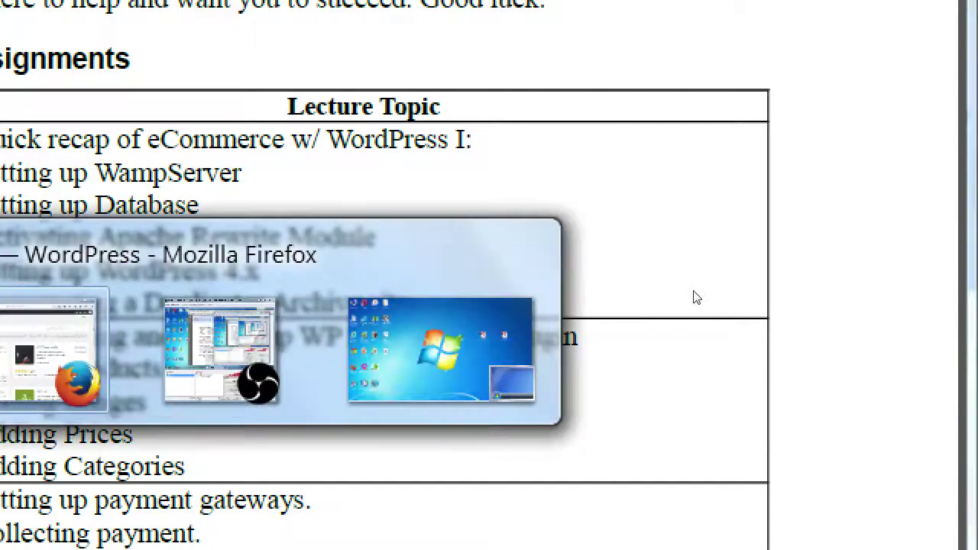
type("wp e-comm")
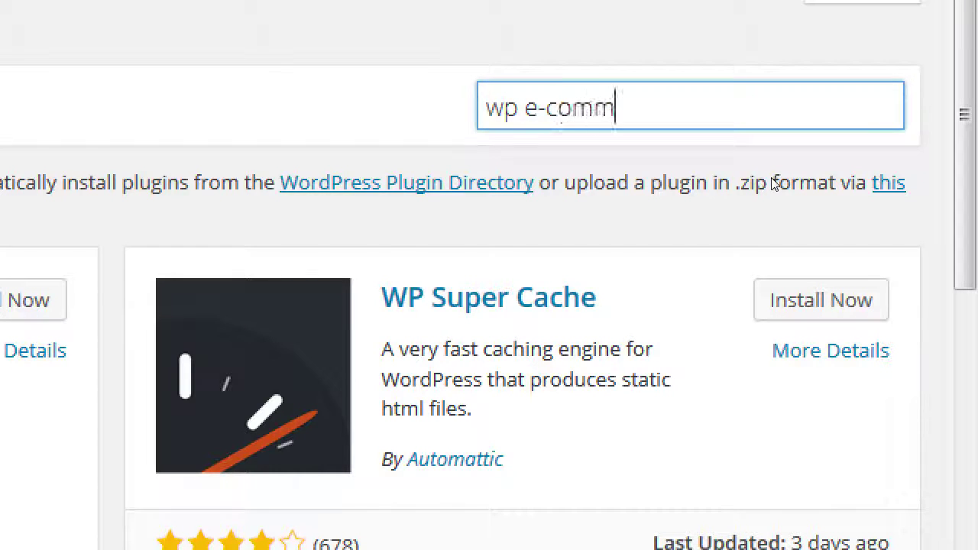
type("erce")
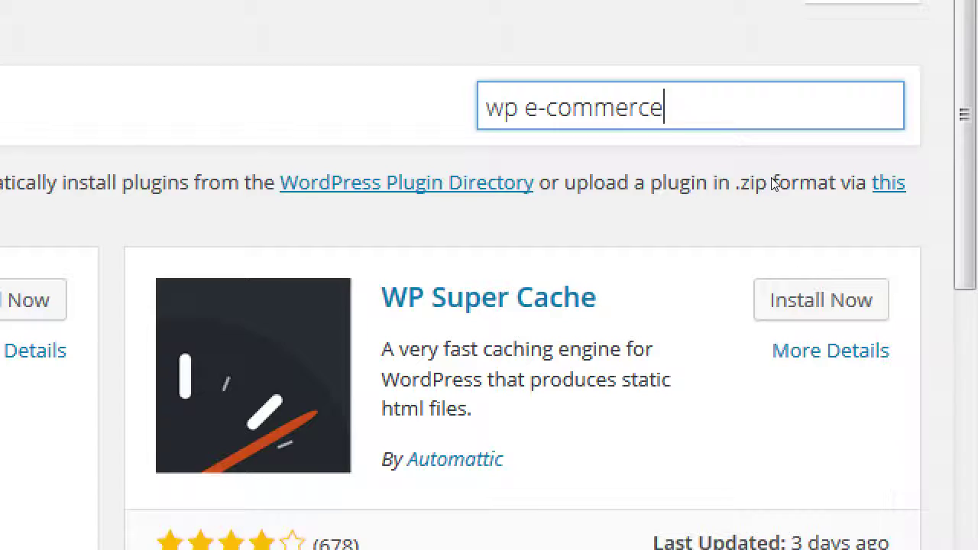
key("Return")
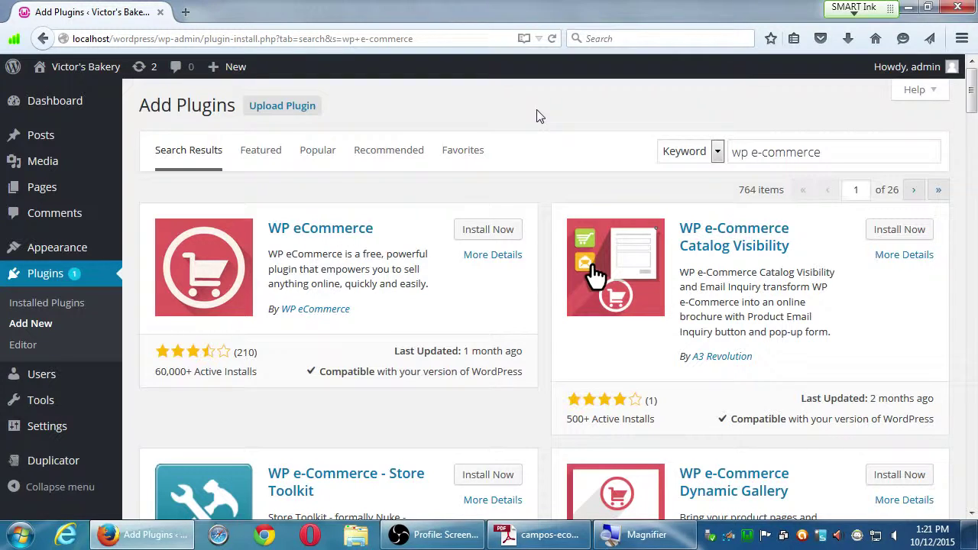
Step: Look through the "wp e-commerce" search results, comparing the plugins' ratings, active installs, last update dates and WordPress compatibility
scroll(538, 116, "down", 1)
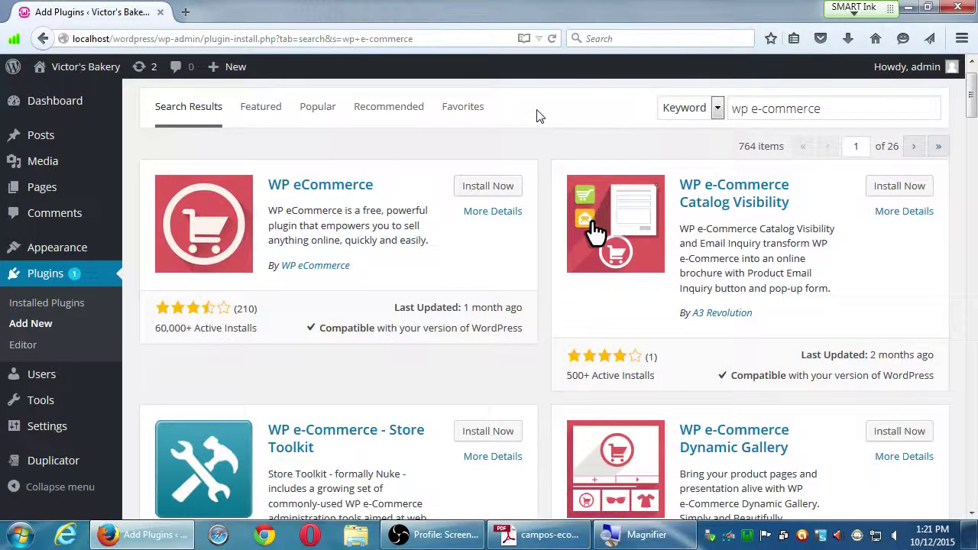
scroll(538, 115, "down", 1)
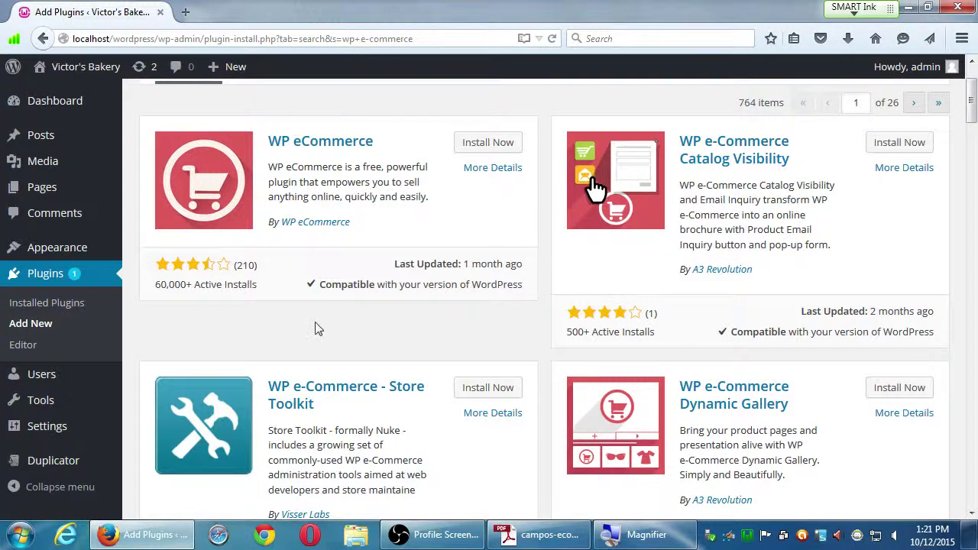
mouse_move(163, 273)
scroll(679, 328, "down", 5)
scroll(522, 388, "down", 7)
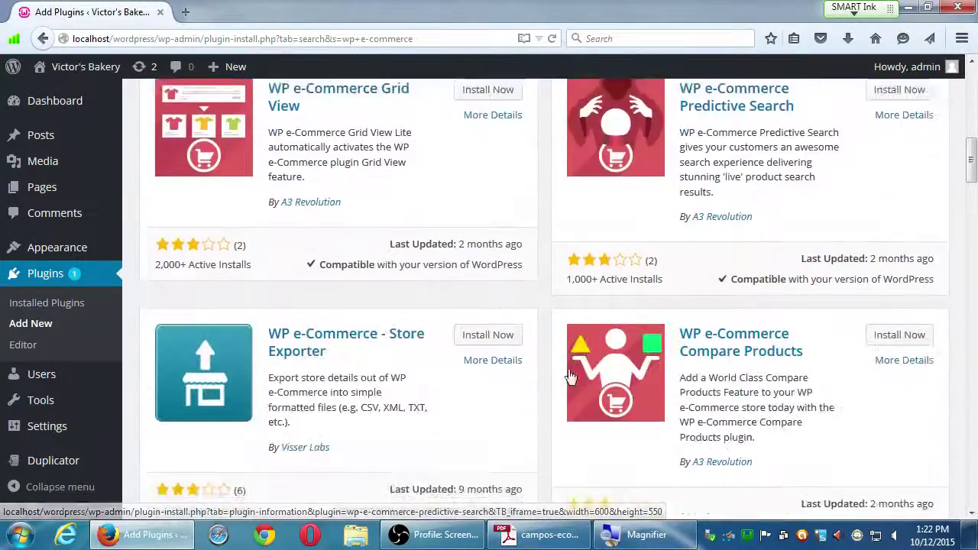
scroll(522, 388, "down", 6)
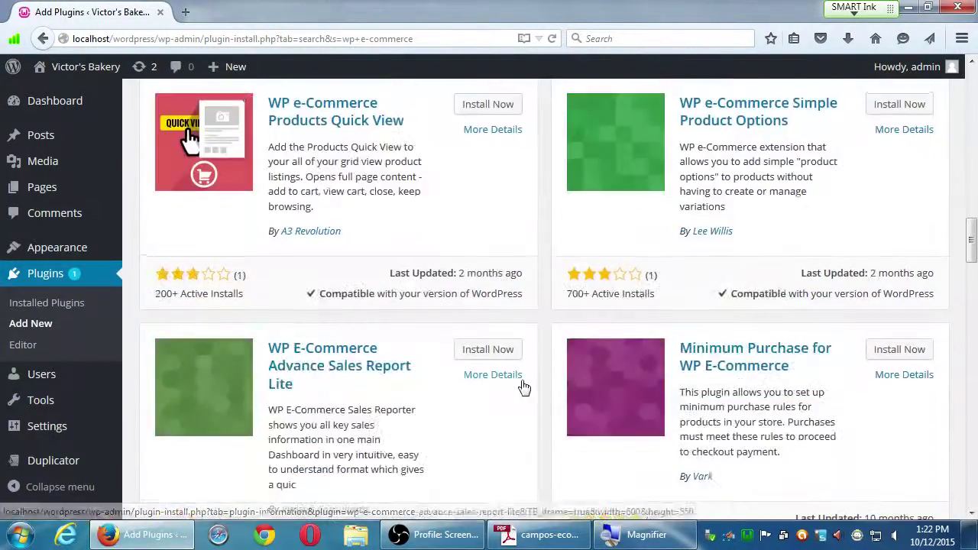
scroll(625, 305, "up", 2)
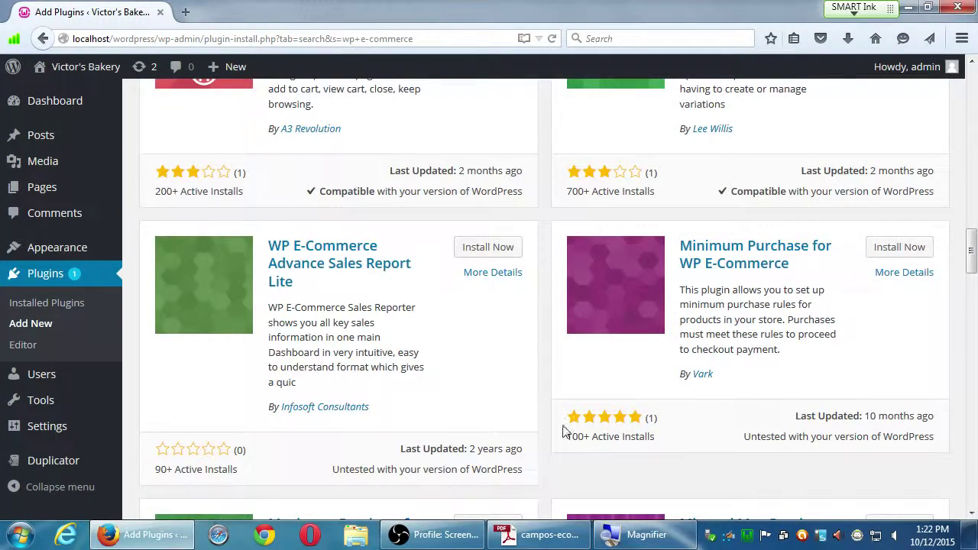
scroll(548, 430, "up", 10)
scroll(547, 424, "up", 10)
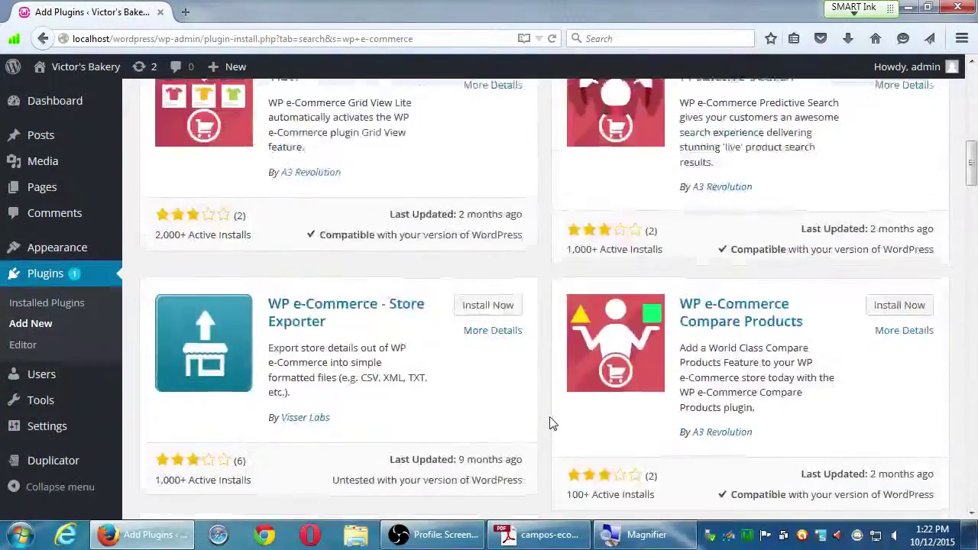
scroll(551, 428, "up", 3)
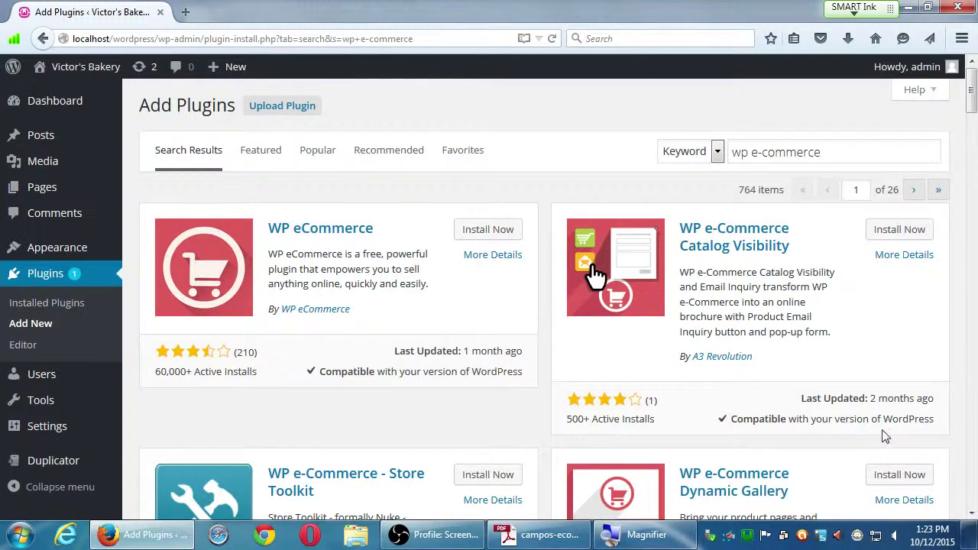
scroll(874, 430, "down", 3)
scroll(871, 432, "down", 2)
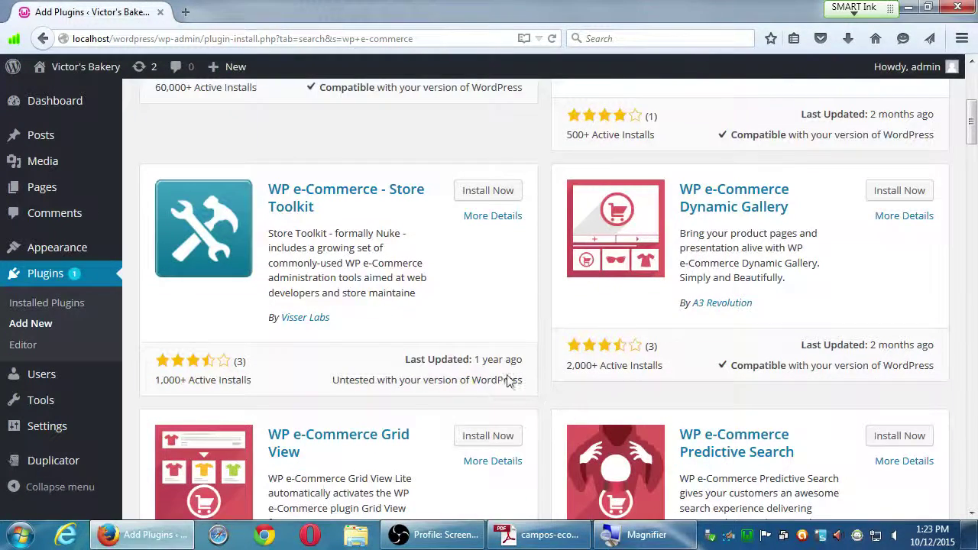
mouse_move(506, 372)
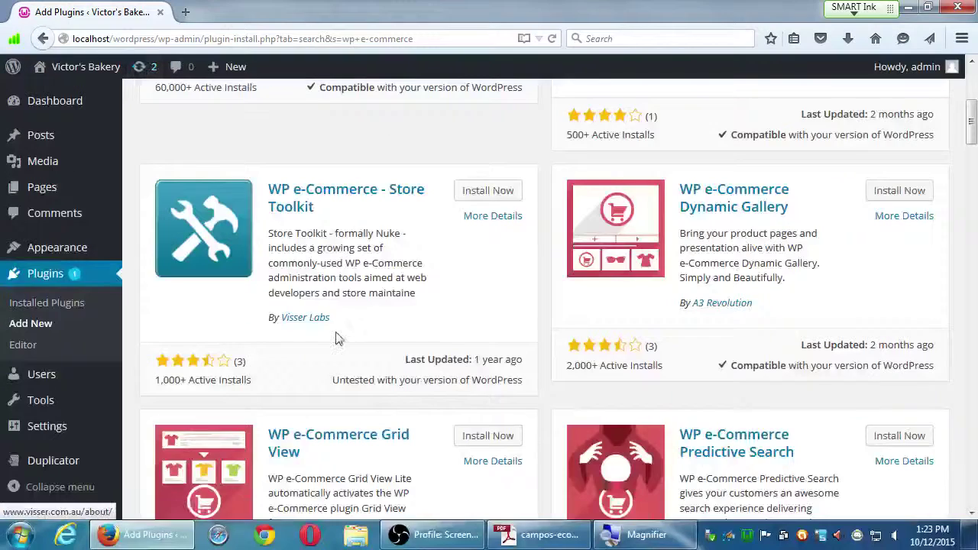
scroll(692, 549, "up", 3)
scroll(347, 341, "up", 1)
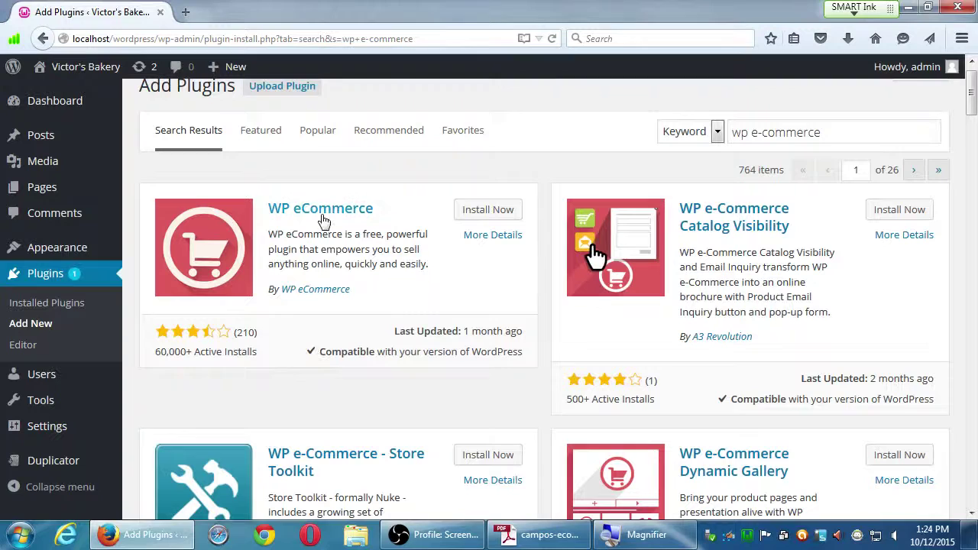
Step: View the WP eCommerce plugin details, read the description, version requirements and ratings, and close them
left_click(471, 235)
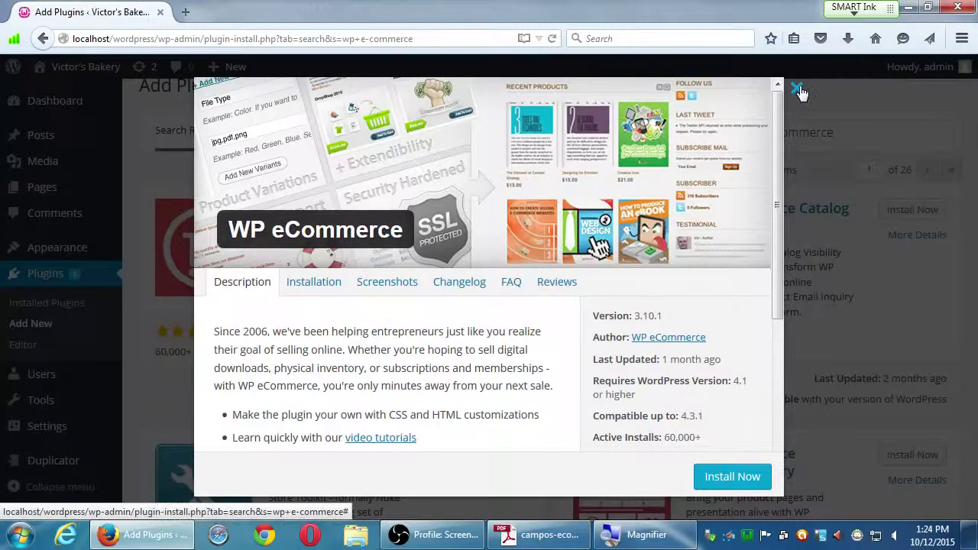
left_click(796, 88)
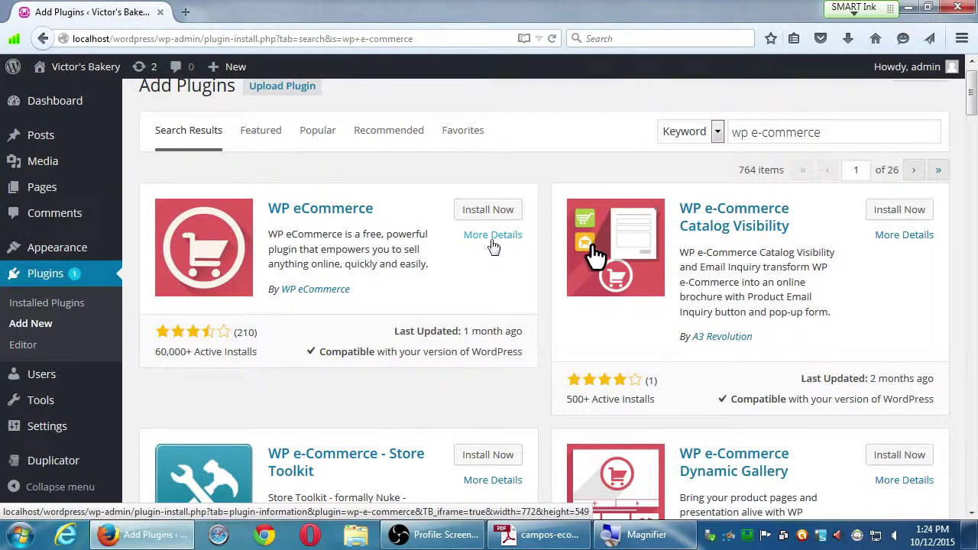
left_click(493, 240)
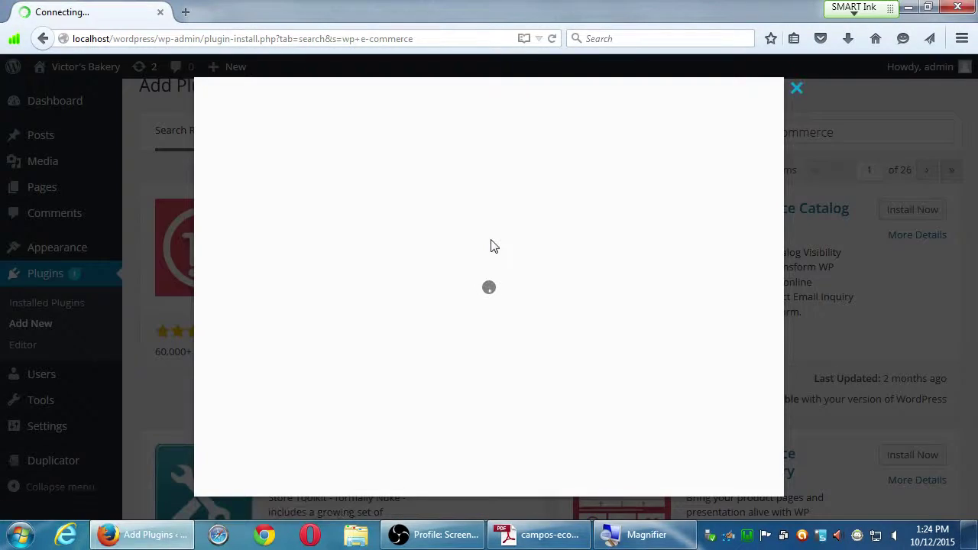
scroll(301, 349, "down", 3)
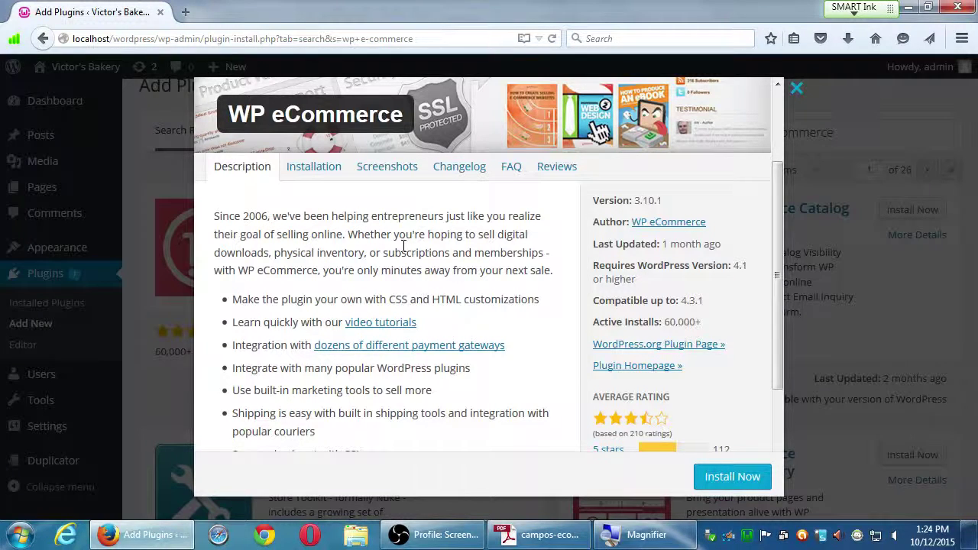
scroll(408, 247, "up", 1)
scroll(408, 248, "down", 1)
scroll(552, 295, "down", 4)
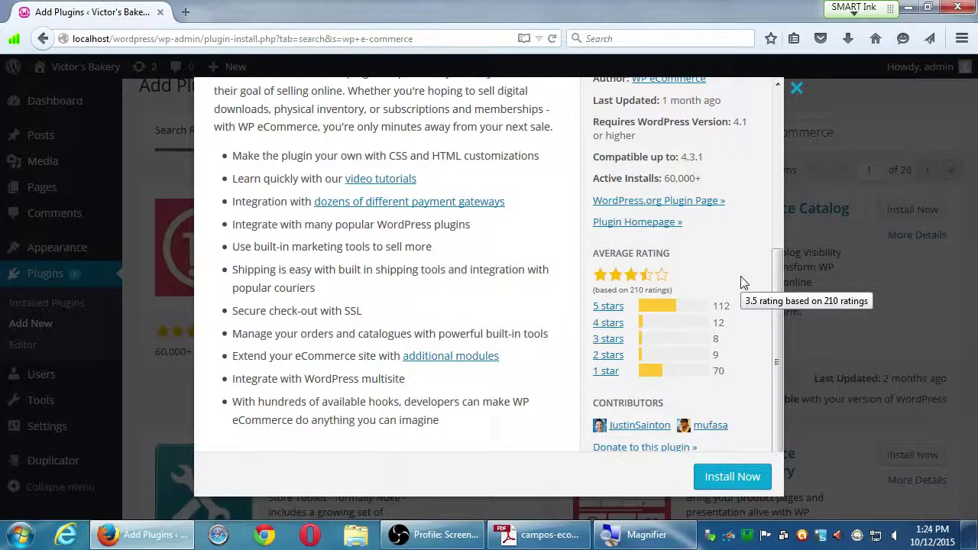
scroll(759, 277, "down", 1)
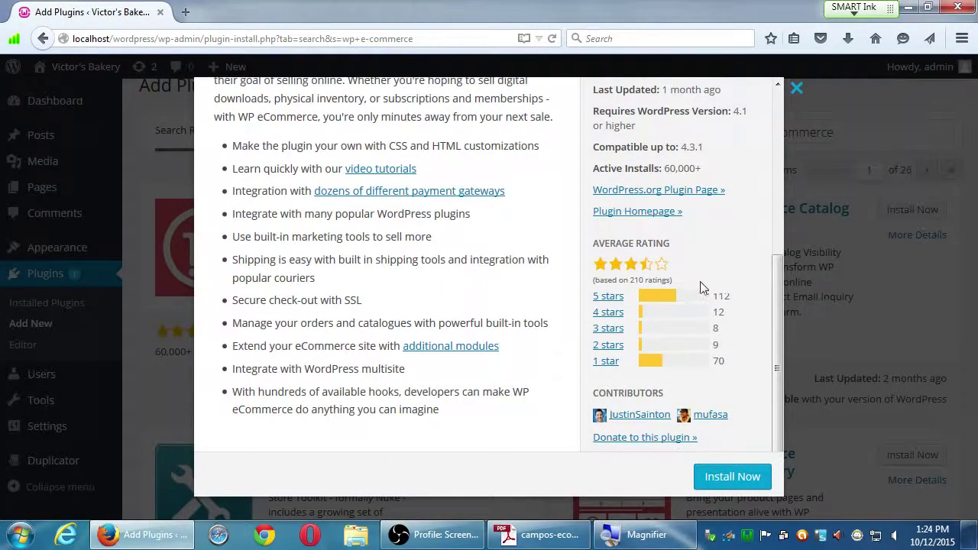
scroll(701, 288, "up", 5)
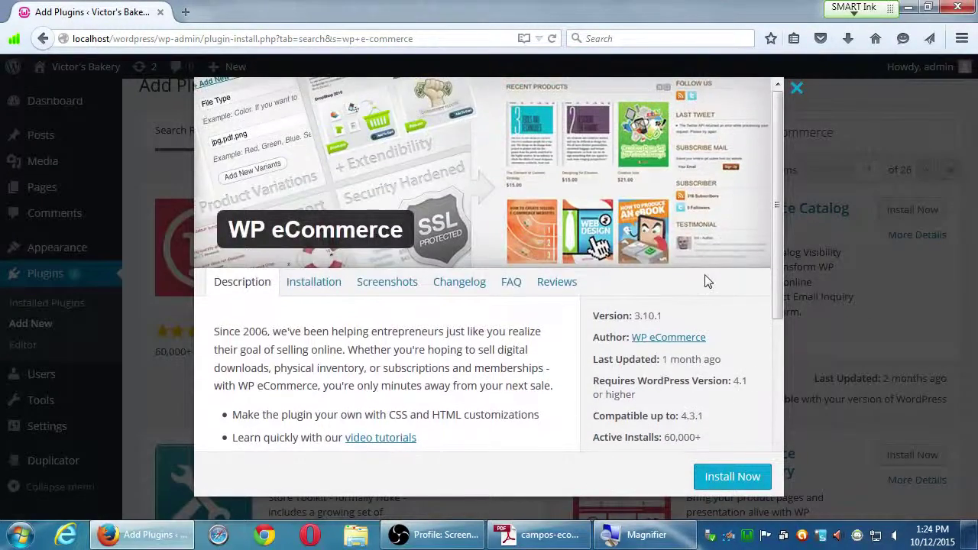
left_click(796, 88)
left_click(797, 91)
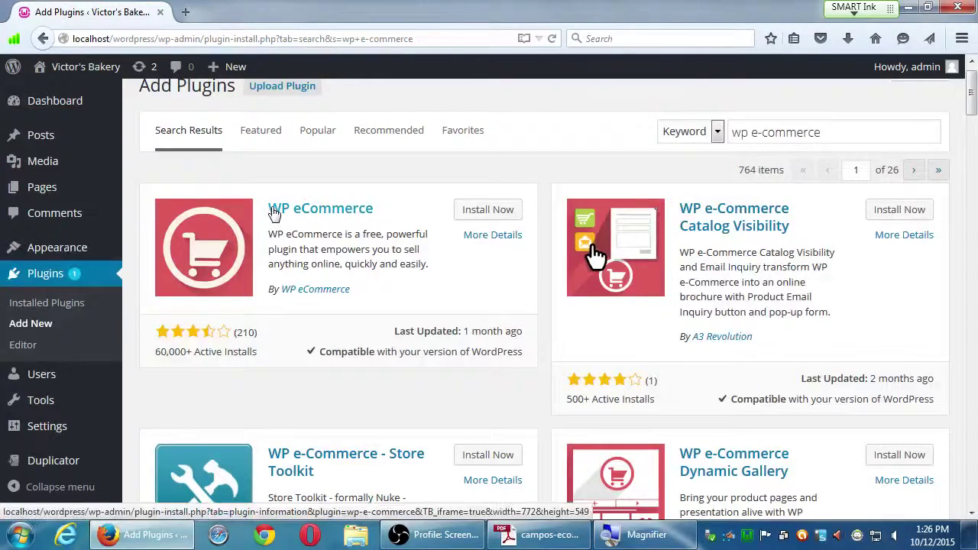
Step: Open a second Add Plugins page in a new browser tab and search the plugins for "woocomerce"
middle_click(46, 324)
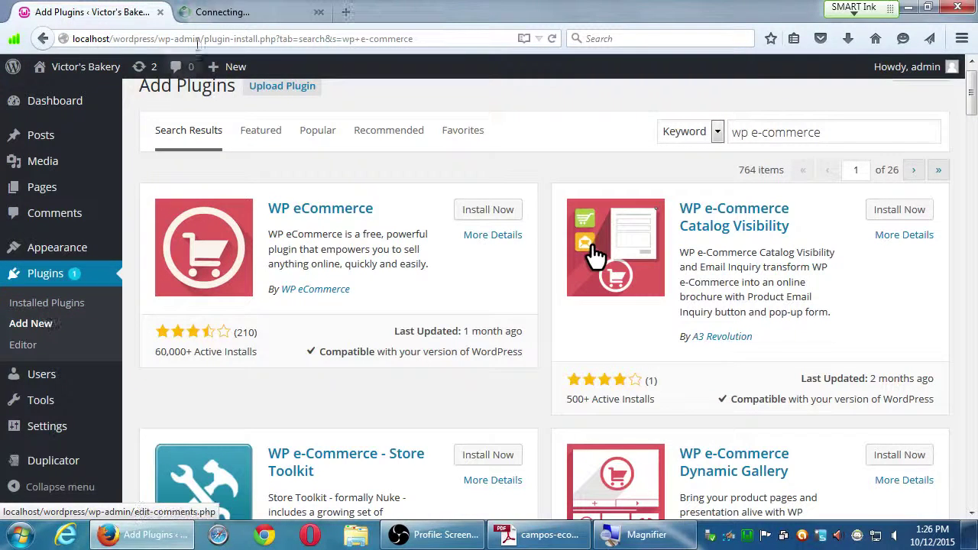
left_click(221, 13)
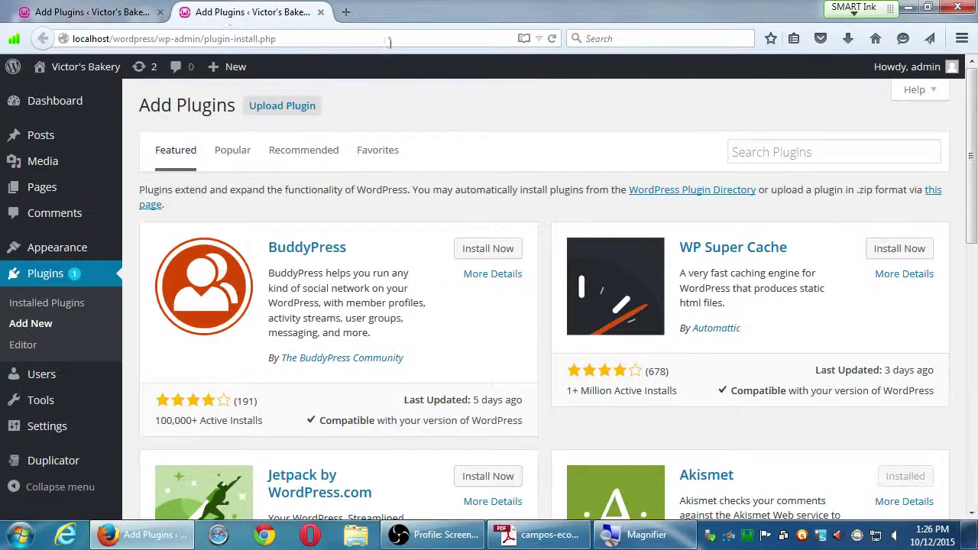
left_click(777, 156)
type("woo")
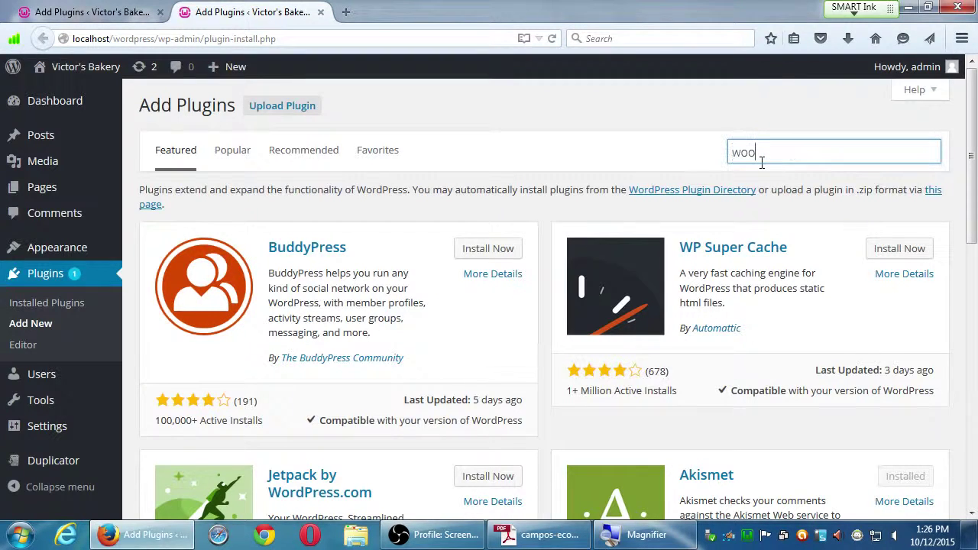
type("comerce")
key("Return")
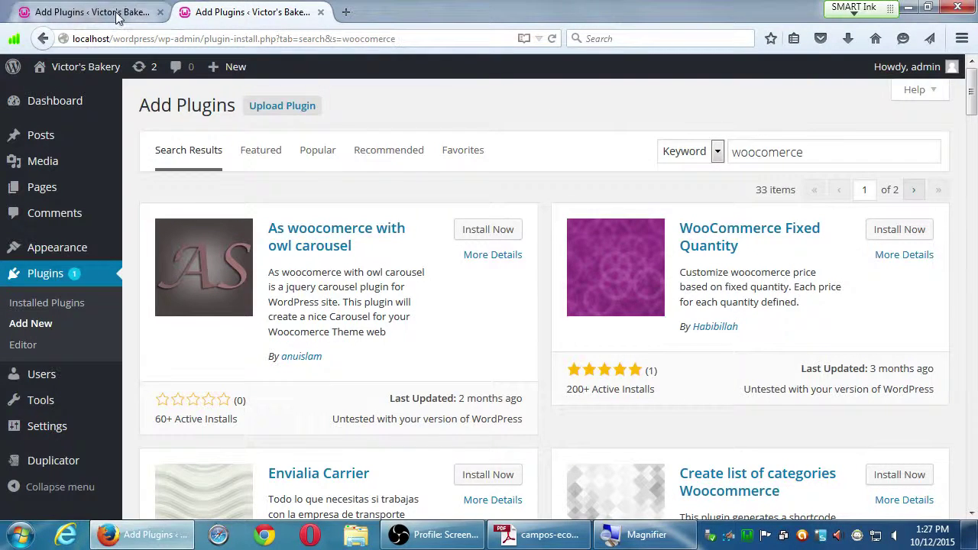
Step: Look through the "woocomerce" results for the main WooCommerce plugin, checking them against the "wp e-commerce" results in the other tab
scroll(489, 178, "down", 4)
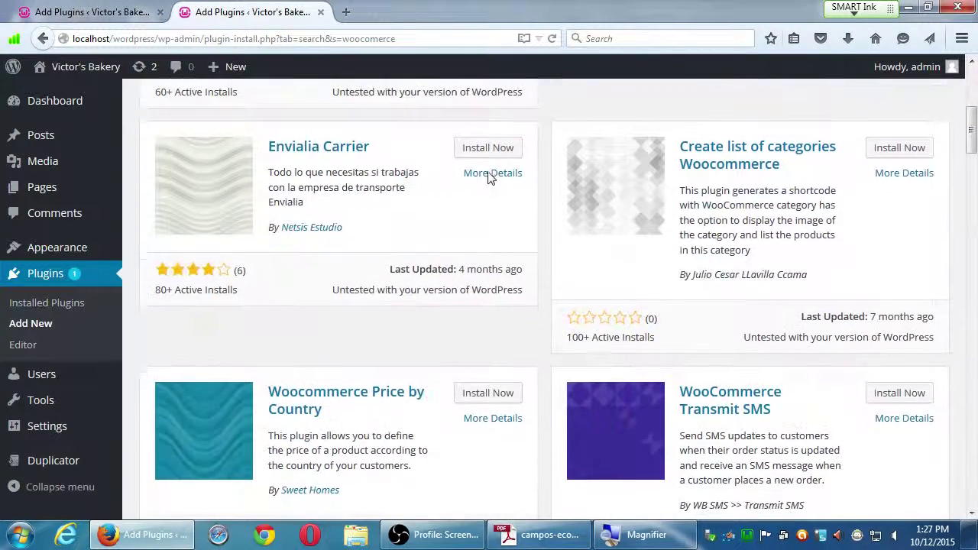
scroll(489, 177, "down", 8)
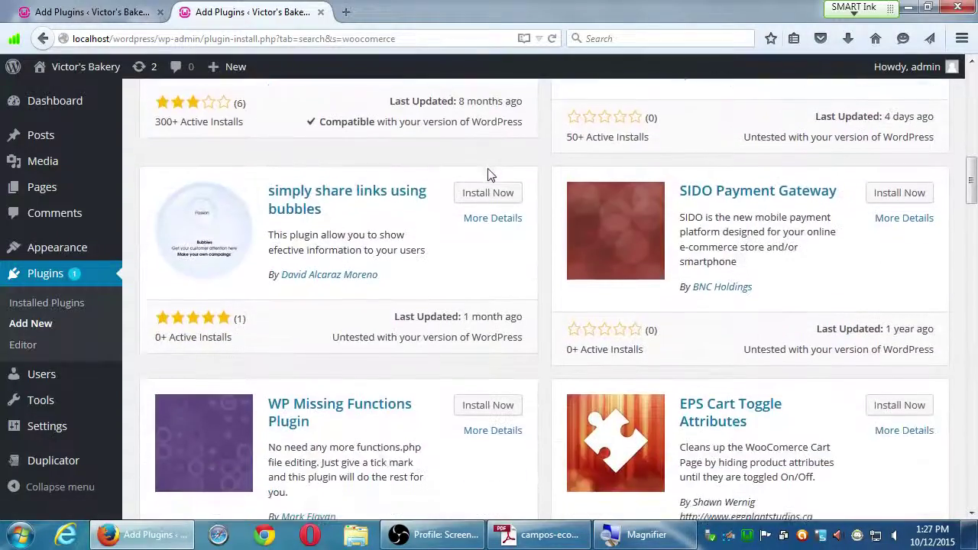
scroll(489, 174, "down", 3)
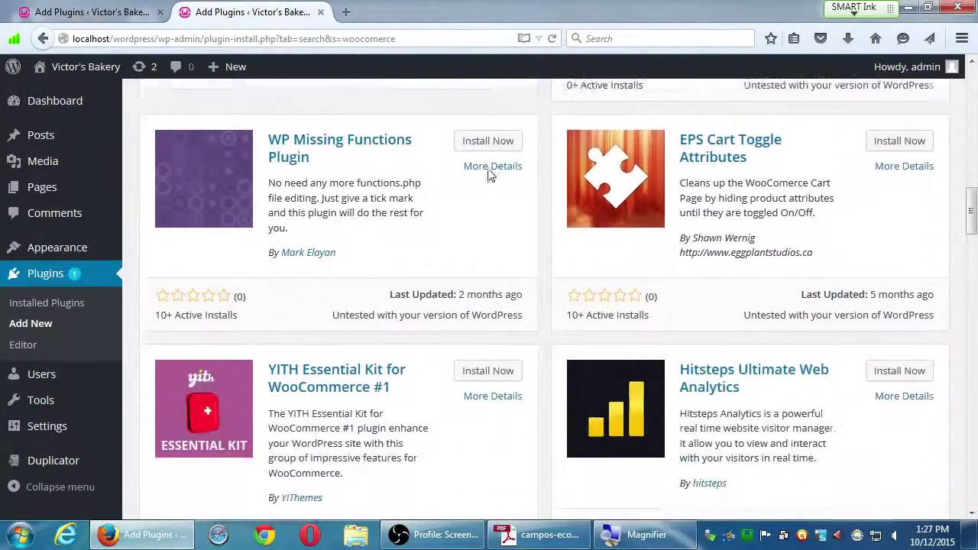
scroll(489, 170, "down", 2)
scroll(490, 167, "up", 5)
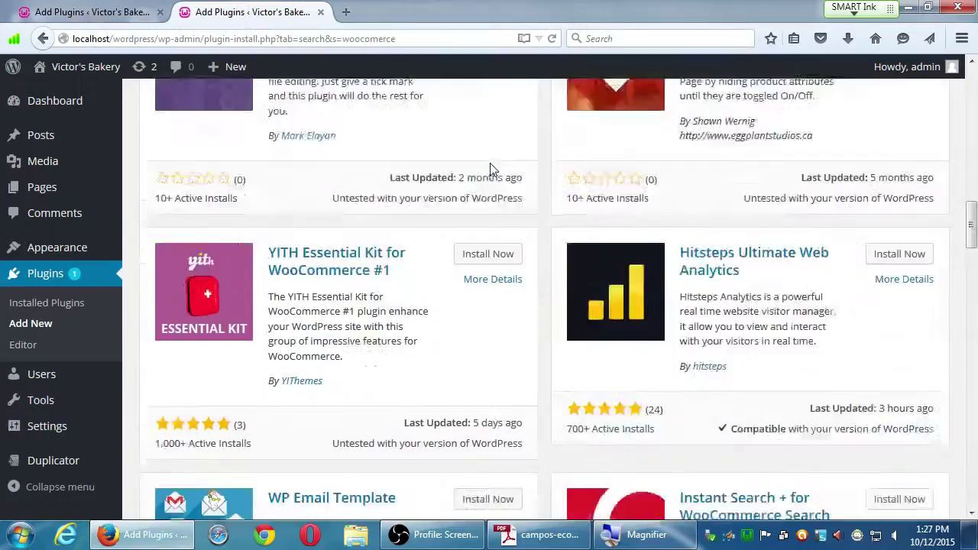
scroll(491, 168, "up", 8)
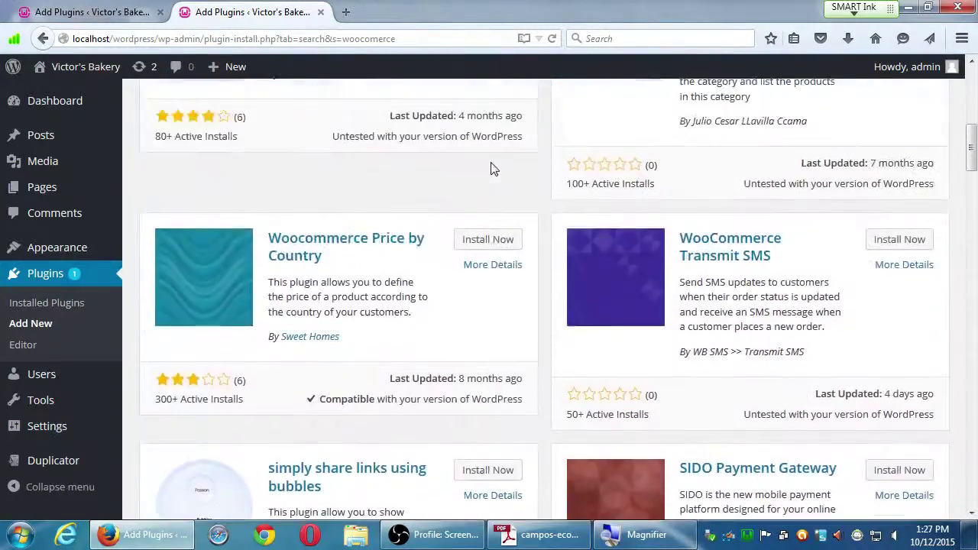
scroll(491, 168, "up", 4)
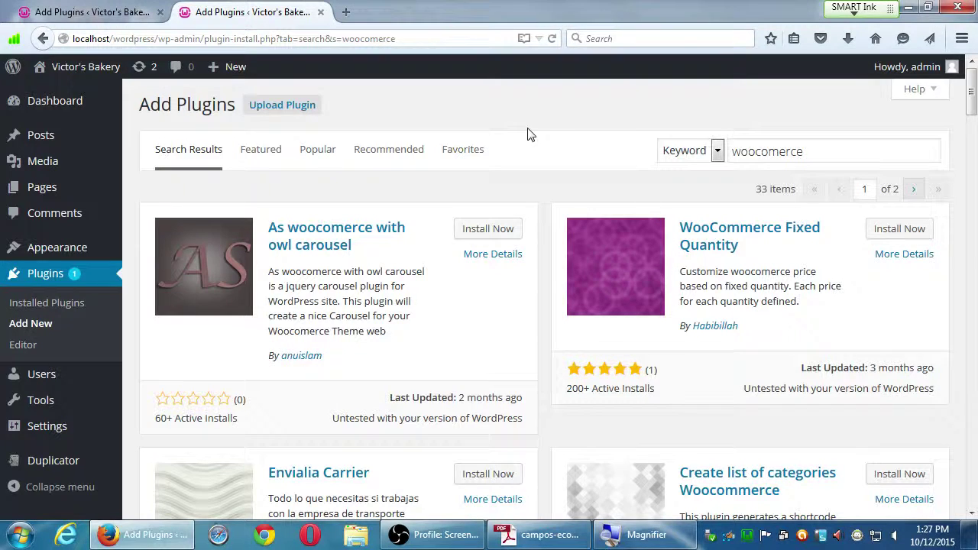
key("ctrl+shift+Tab")
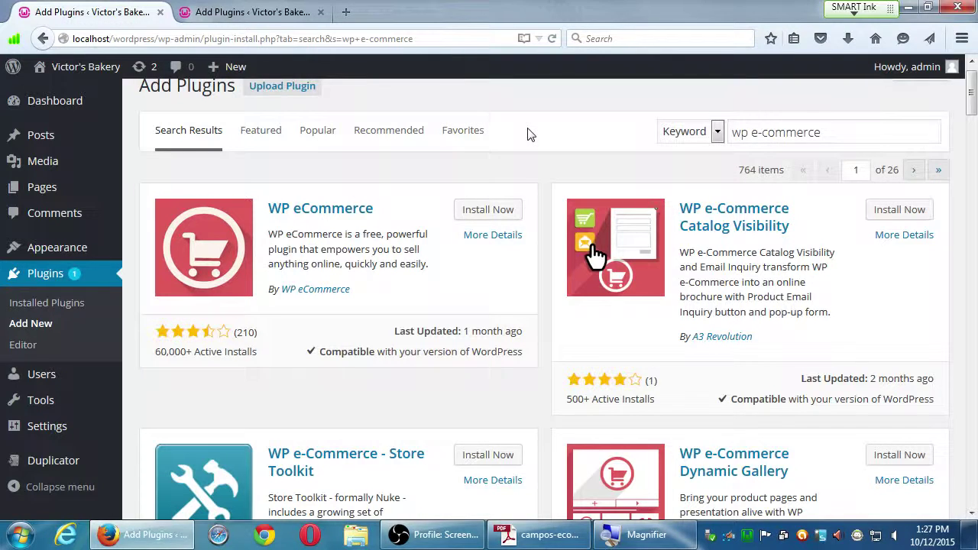
key("ctrl+Tab")
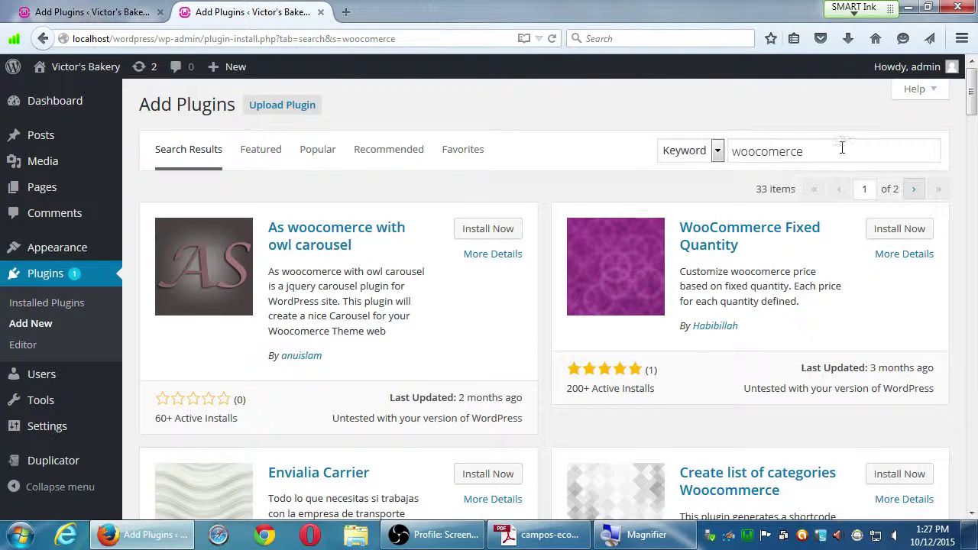
Step: Correct the plugin search to "woocommerce" and compare its results with the "wp e-commerce" results in the other tab
left_click(779, 151)
type("m")
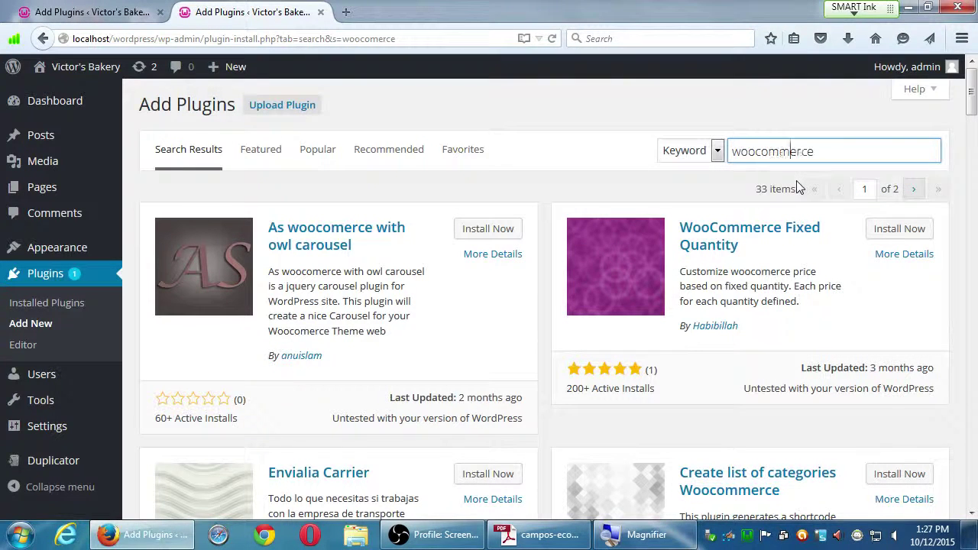
key("Return")
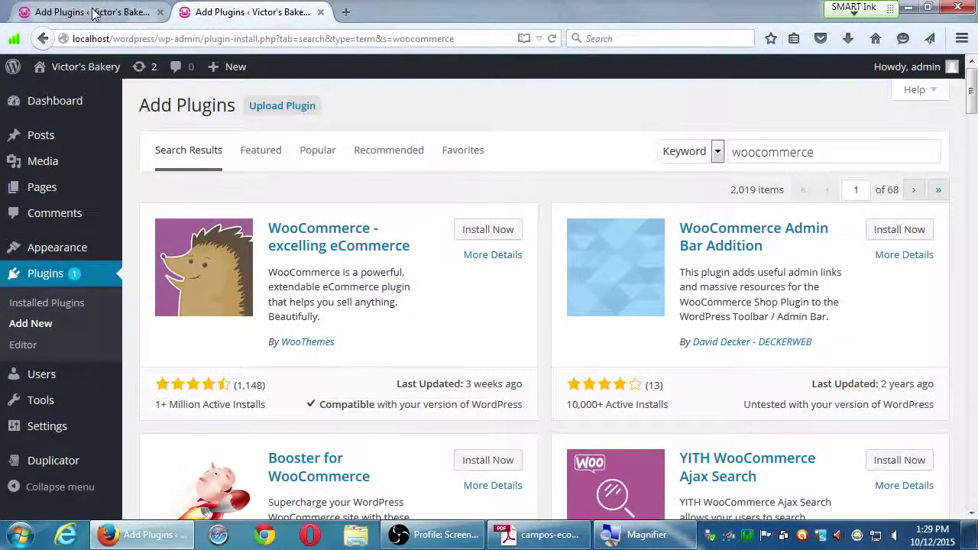
left_click(92, 14)
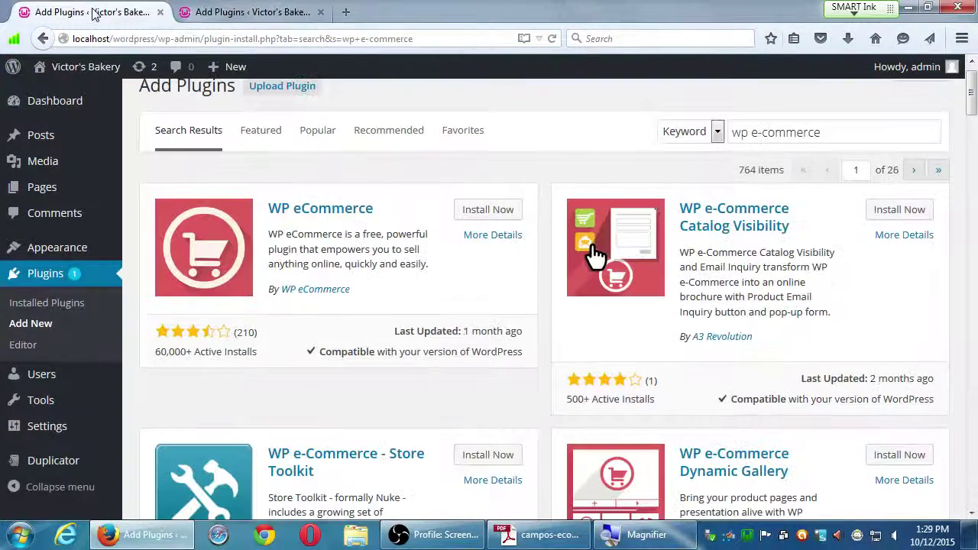
left_click(201, 13)
left_click(107, 16)
key("ctrl+t")
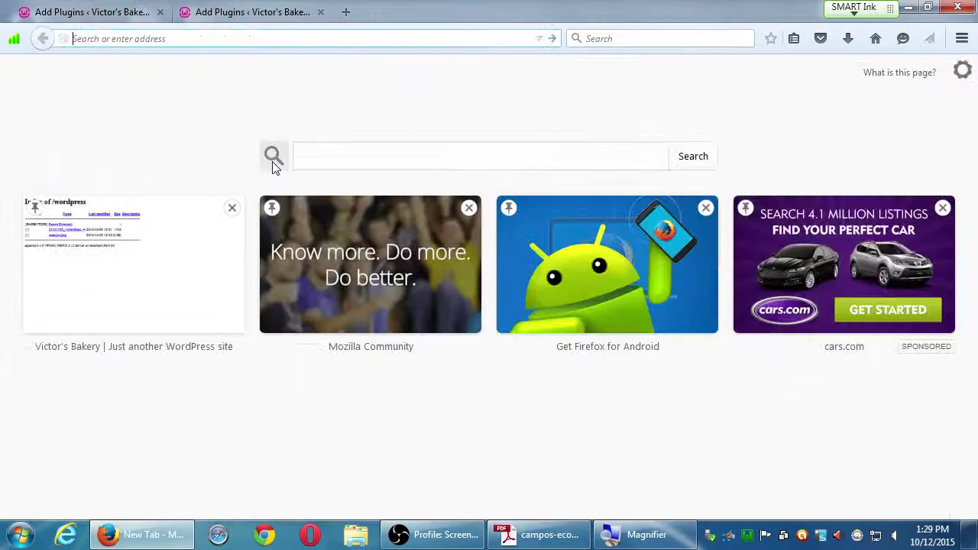
type("aquiestexco")
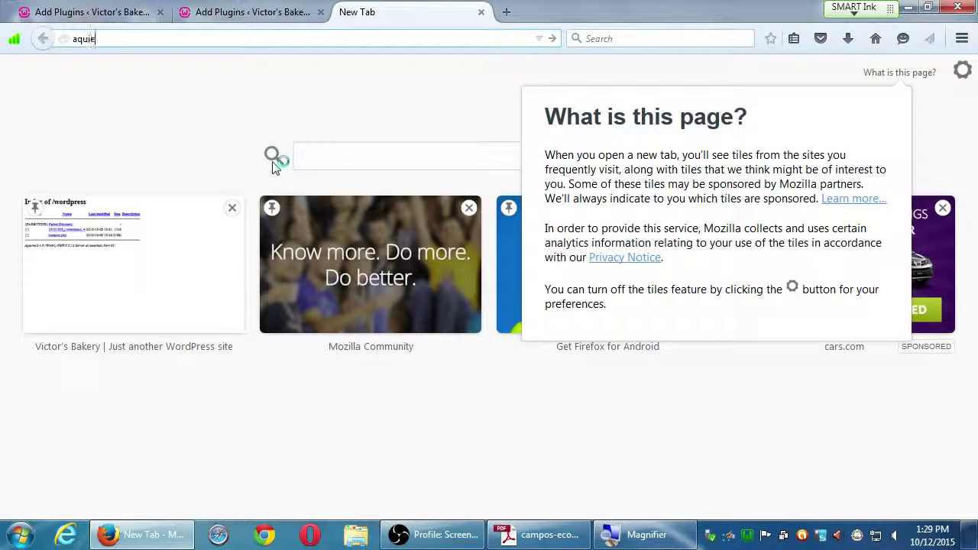
type("co.com")
key("Return")
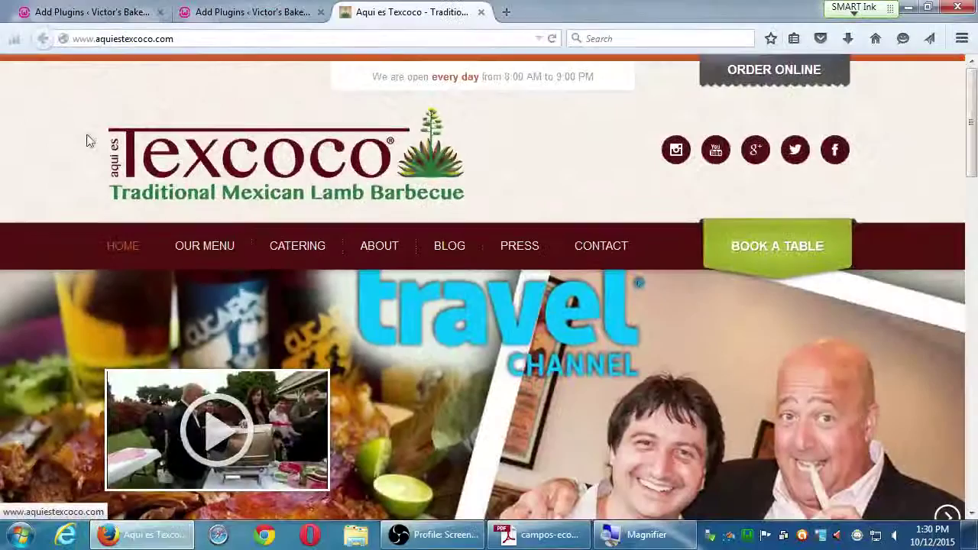
scroll(557, 382, "down", 3)
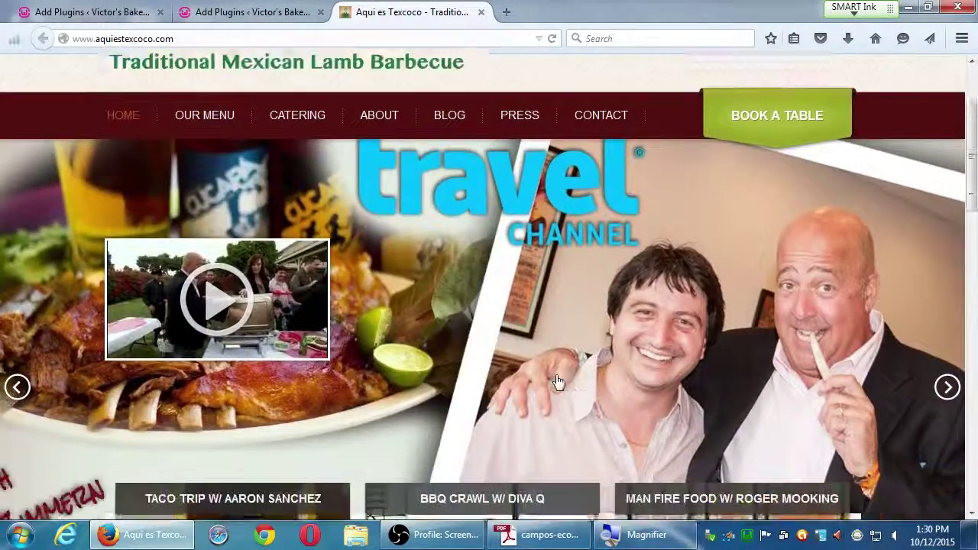
scroll(558, 382, "down", 5)
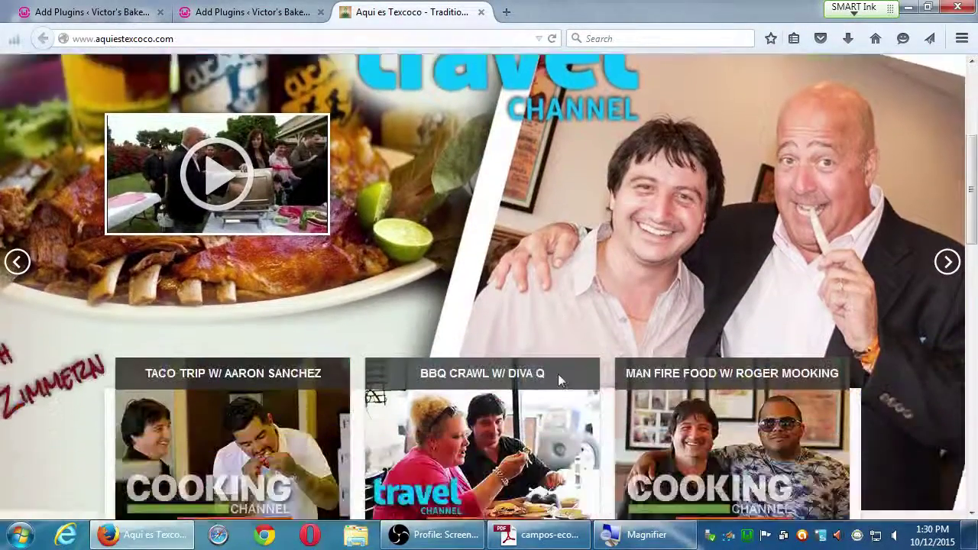
scroll(638, 258, "up", 4)
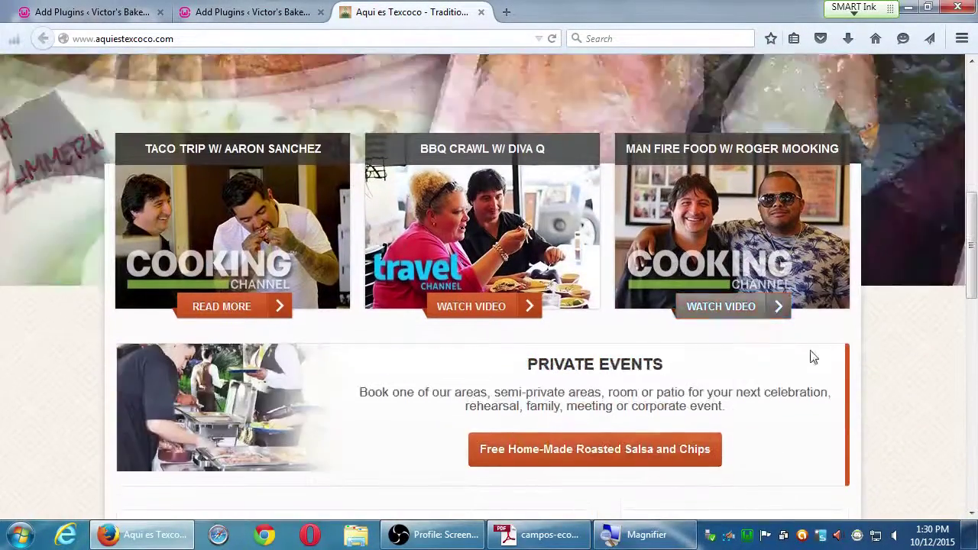
scroll(710, 460, "up", 2)
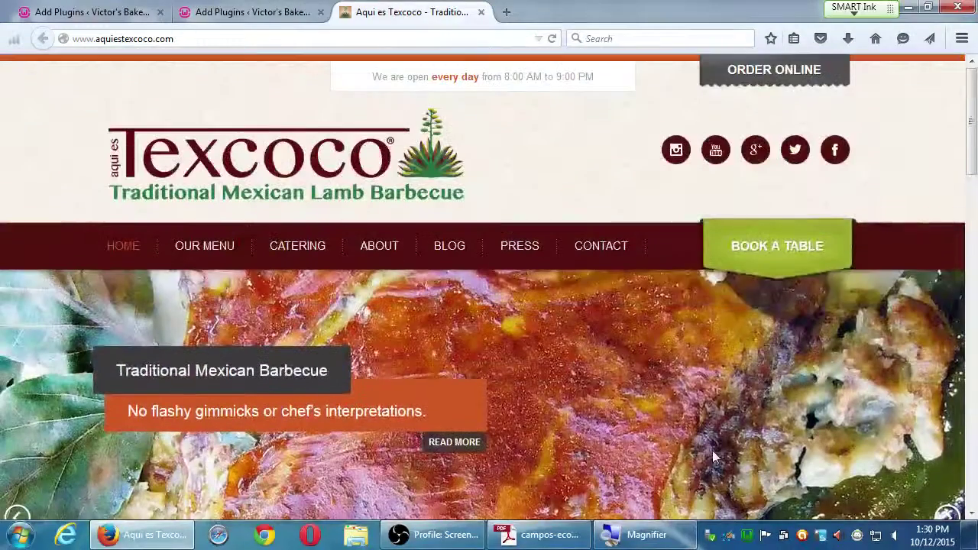
Step: Go to the restaurant's online ordering and choose the San Diego location
left_click(781, 79)
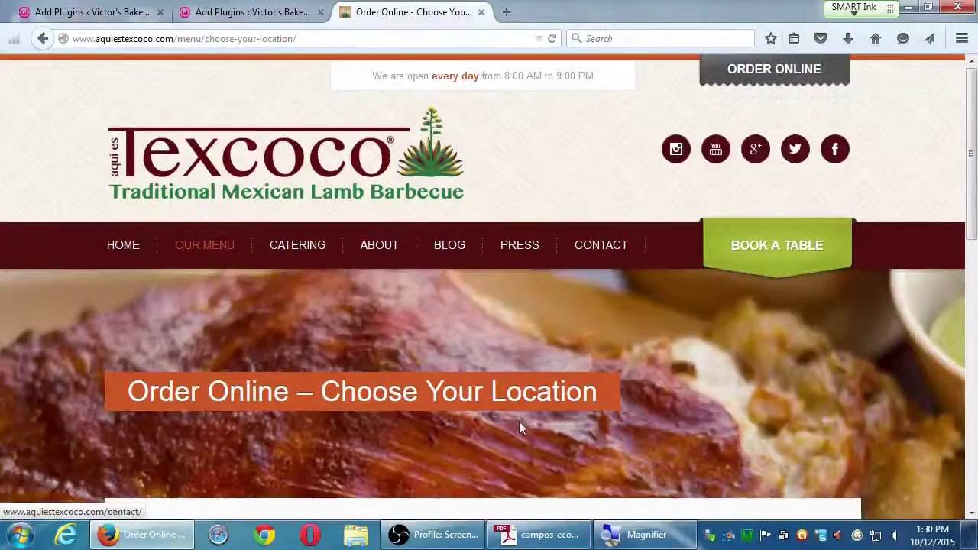
scroll(518, 421, "down", 4)
left_click(661, 357)
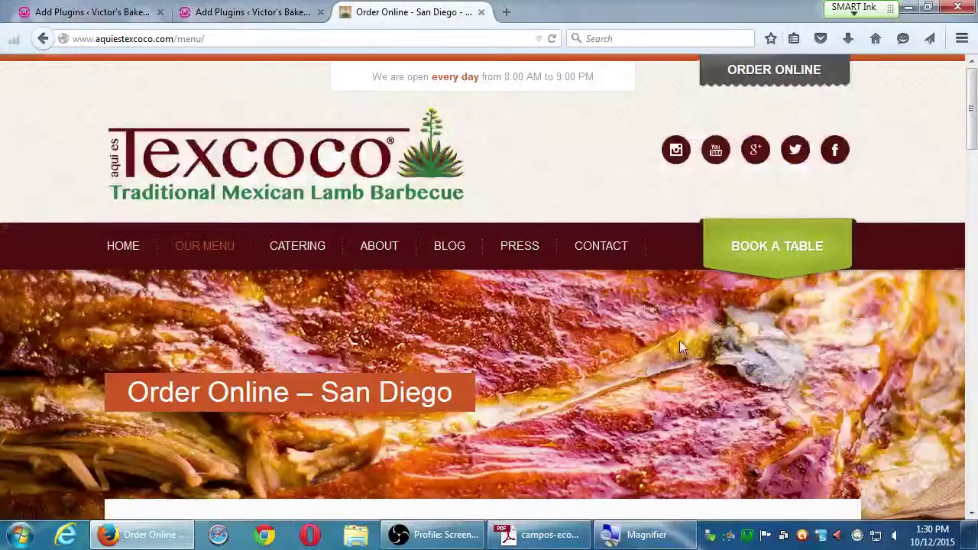
Step: Choose the Tortilla Soup – 10oz option, set its quantity to 20, and add it to the cart
scroll(679, 342, "down", 5)
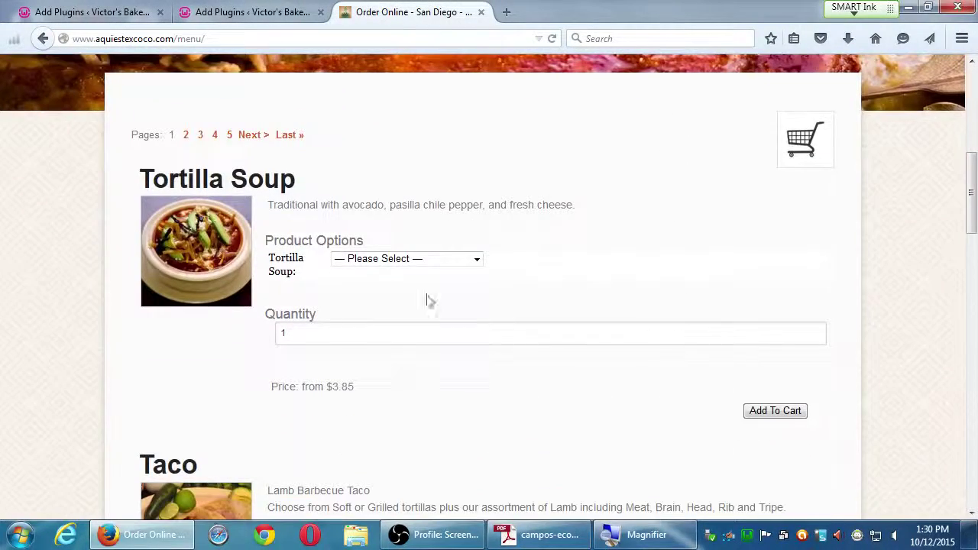
left_click(365, 258)
left_click(373, 285)
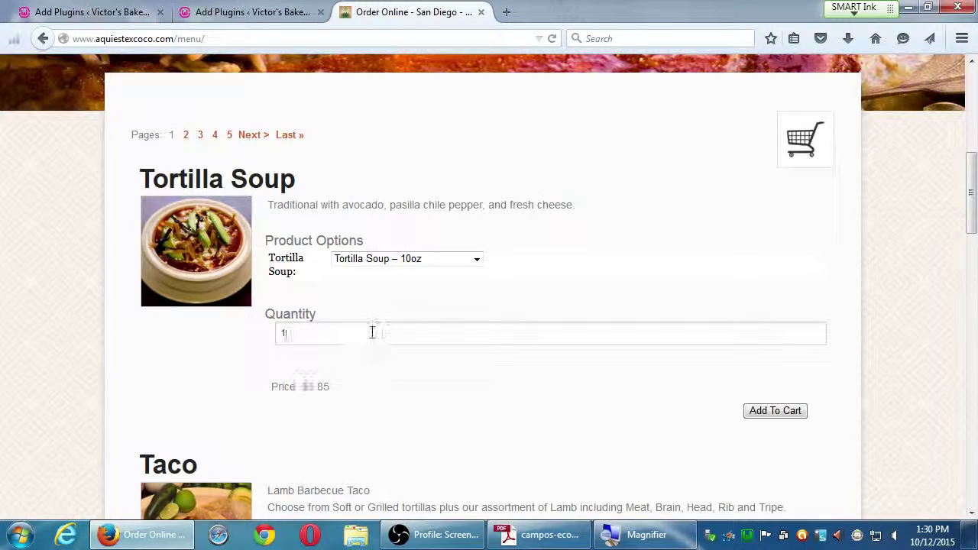
left_click(370, 328)
key("BackSpace")
type("8")
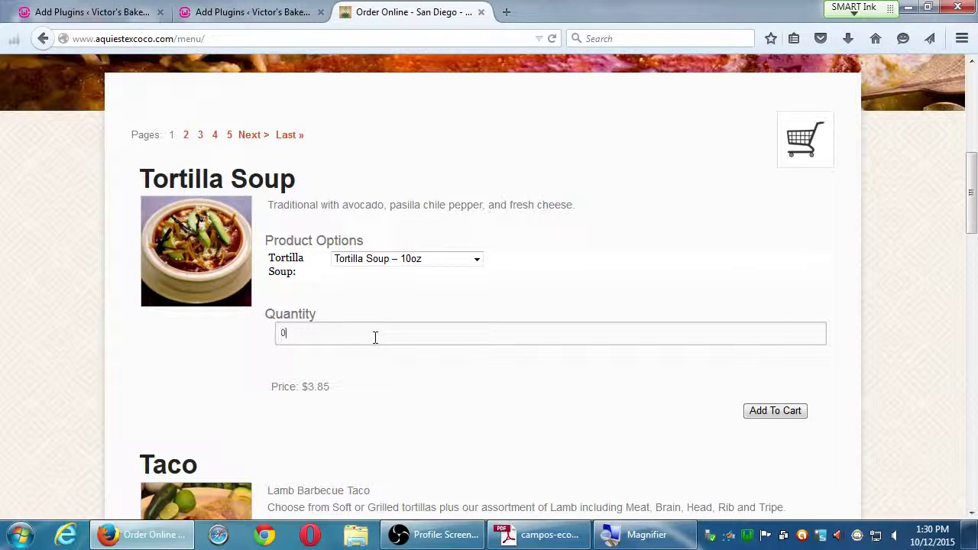
key("BackSpace")
type("20")
left_click(752, 411)
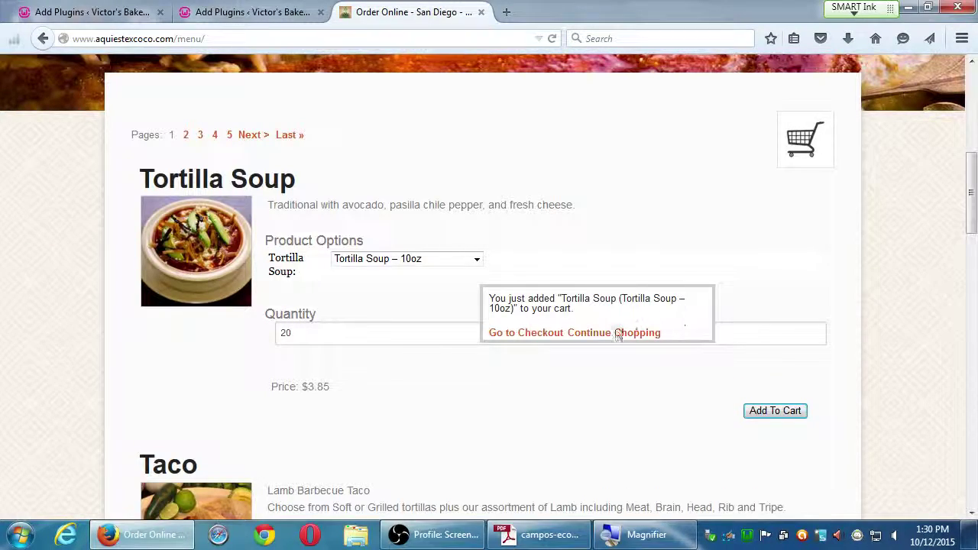
Step: Proceed to the San Diego checkout and review the order's product, quantity, tax and total price
left_click(529, 335)
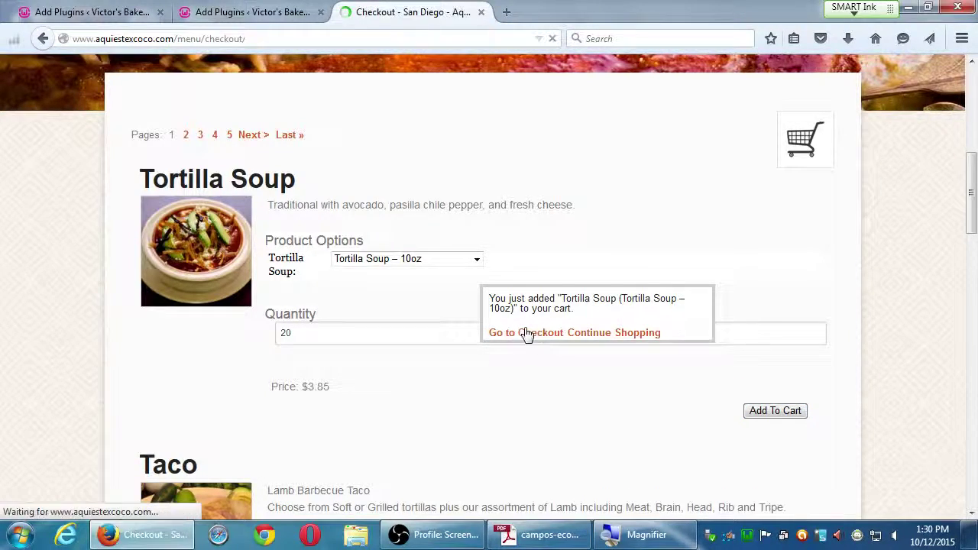
scroll(458, 359, "down", 10)
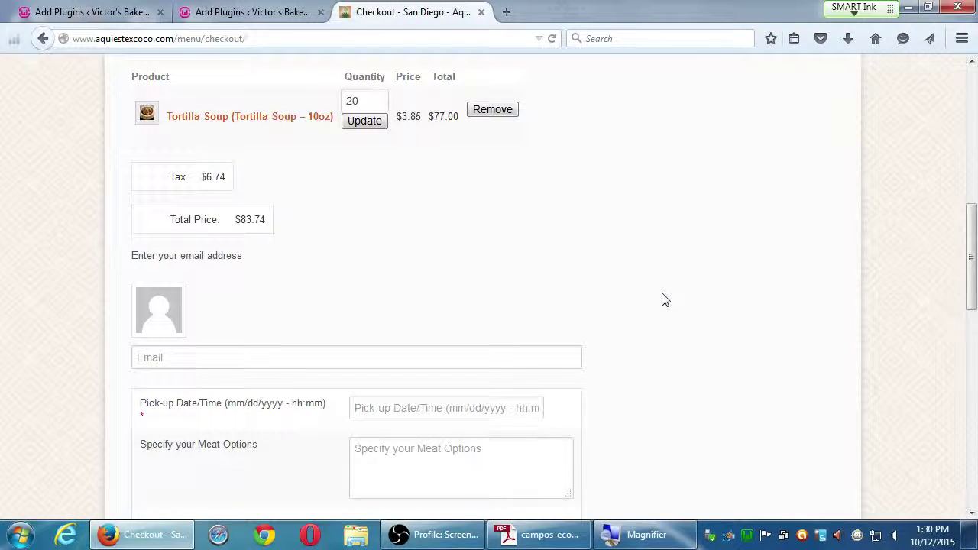
scroll(389, 269, "up", 3)
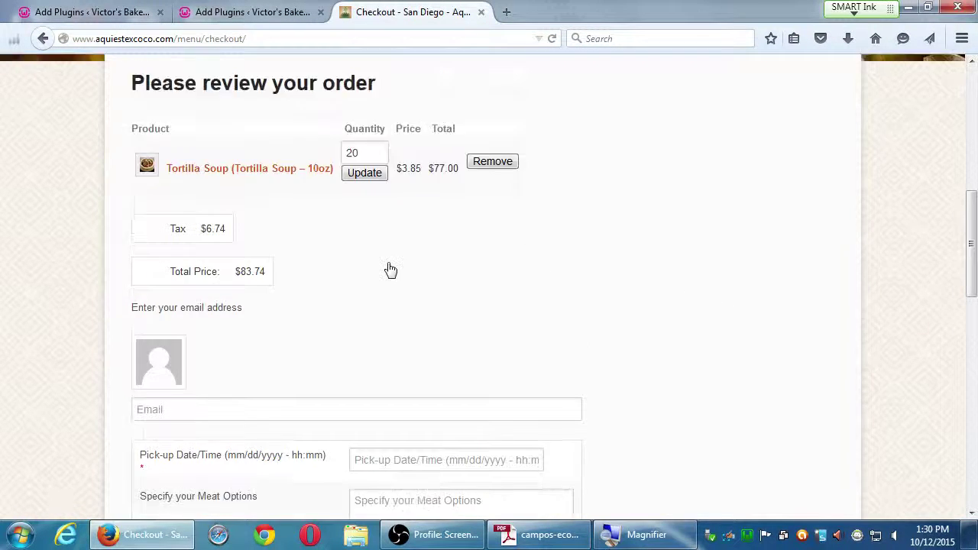
scroll(244, 286, "up", 3)
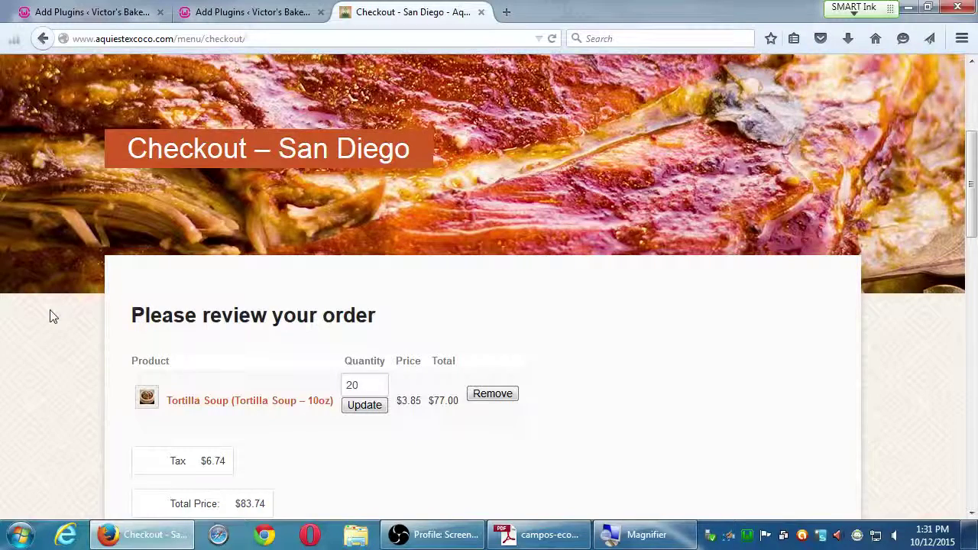
Step: Examine the checkout form's e-mail, pick-up time, meat options and billing/contact fields
key("ctrl+shift+Tab")
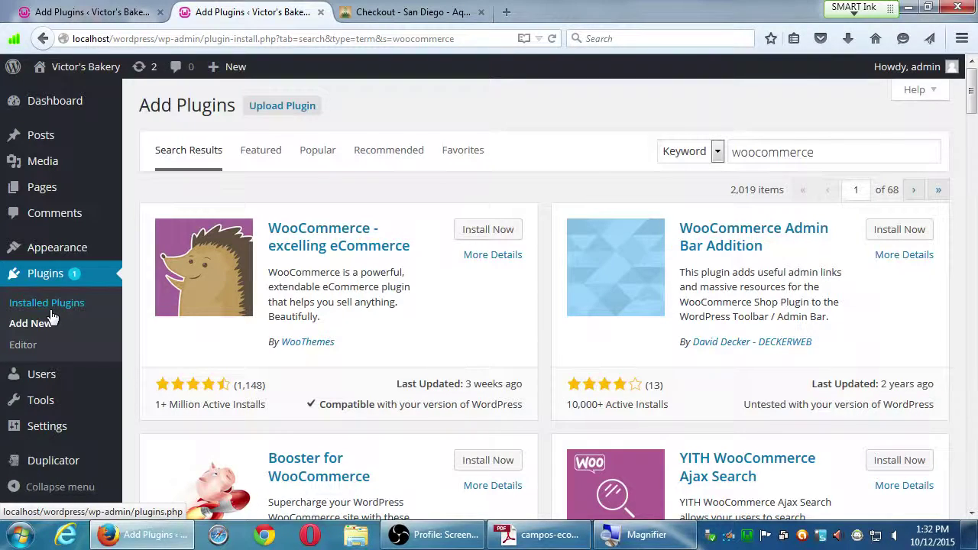
key("ctrl+Tab")
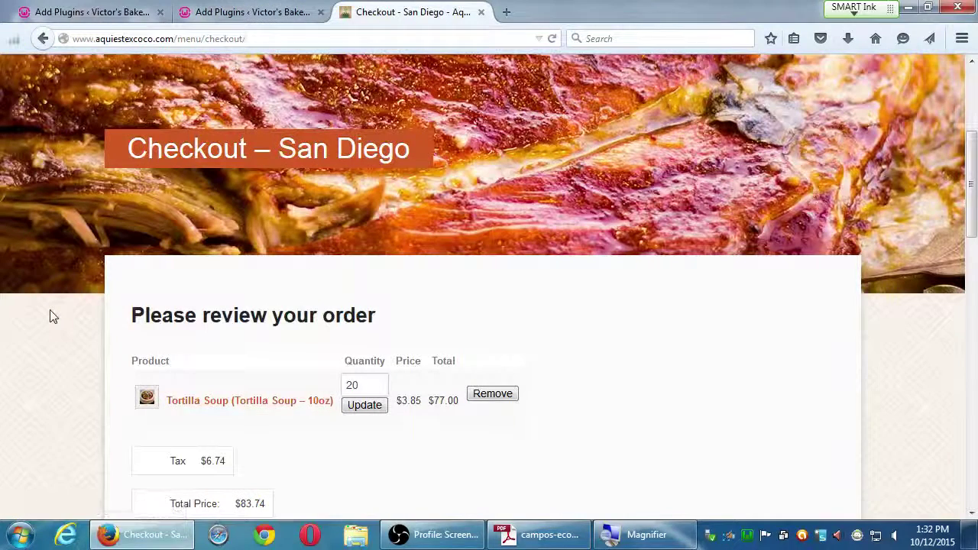
scroll(126, 340, "down", 5)
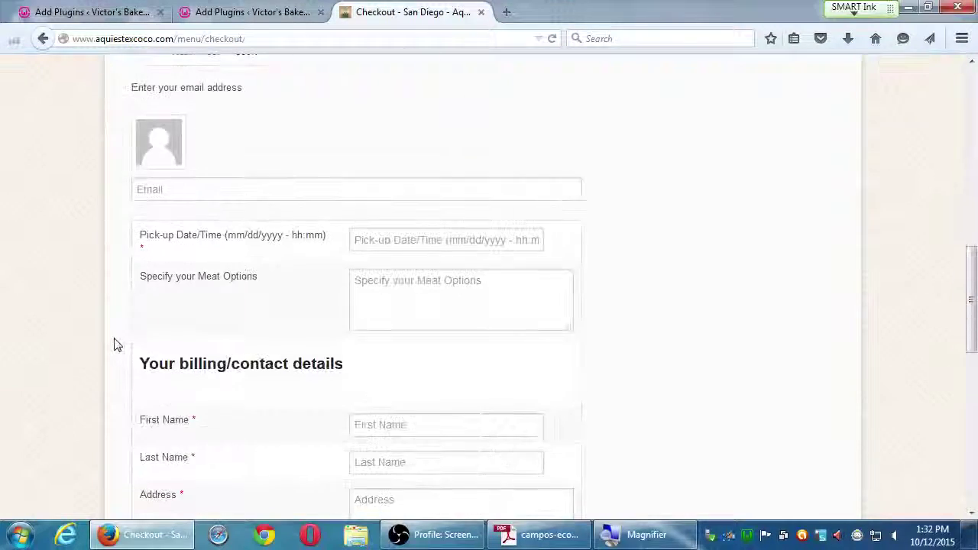
scroll(112, 350, "down", 8)
scroll(109, 350, "up", 6)
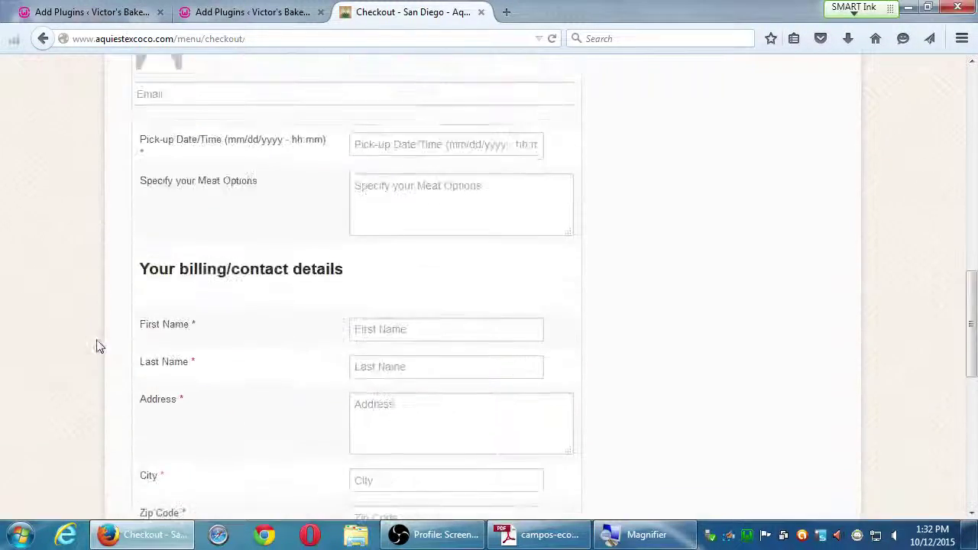
Step: Install and activate the WP eCommerce plugin from the "wp e-commerce" results, and dismiss the WPeC Extensions notice
left_click(100, 14)
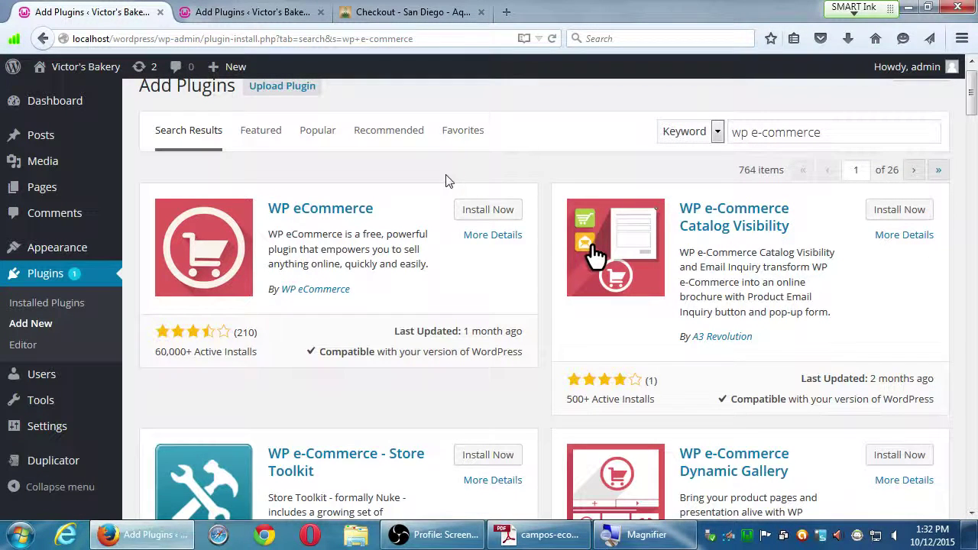
left_click(479, 216)
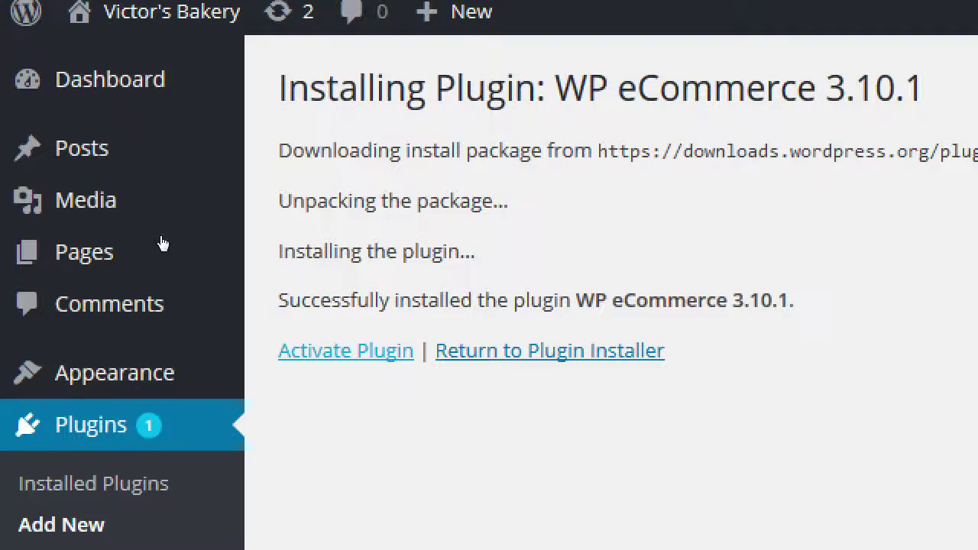
key("Tab")
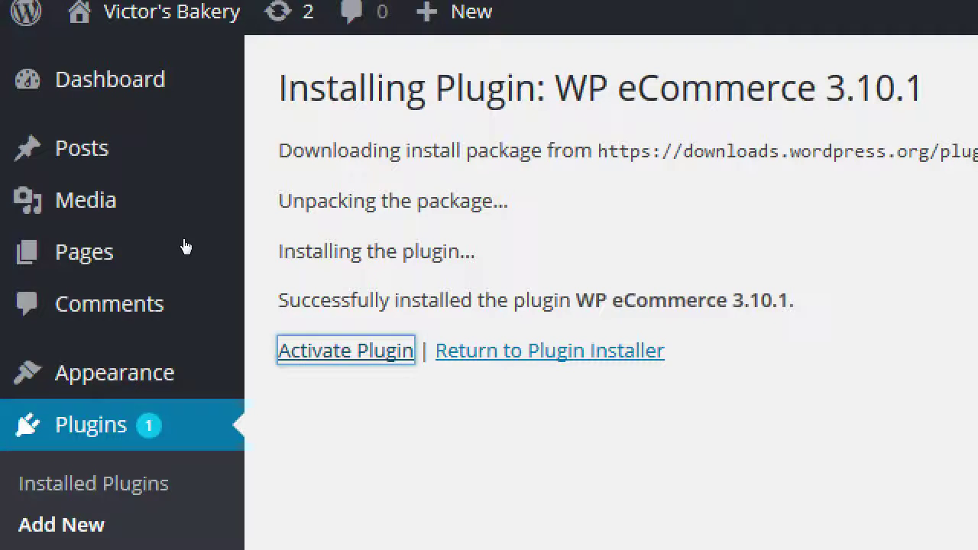
left_click(363, 354)
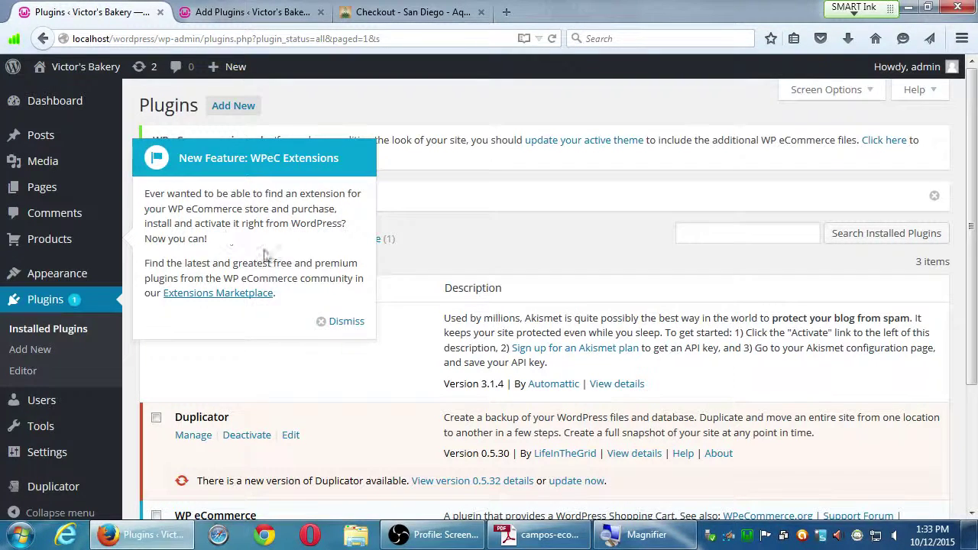
left_click(326, 324)
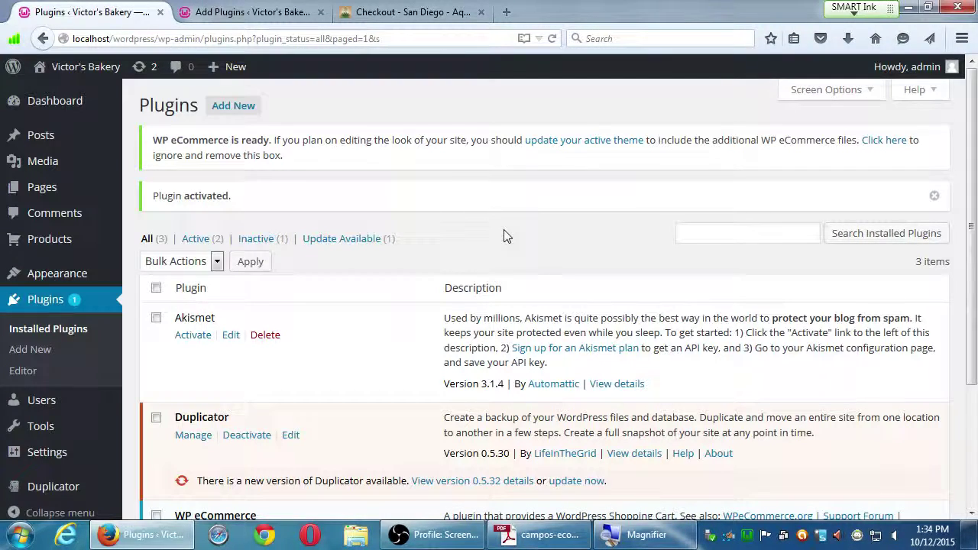
Step: Switch to Windows Explorer from the desktop and open the eComm II course folder on the classroom data (Z:) drive
key("super+d")
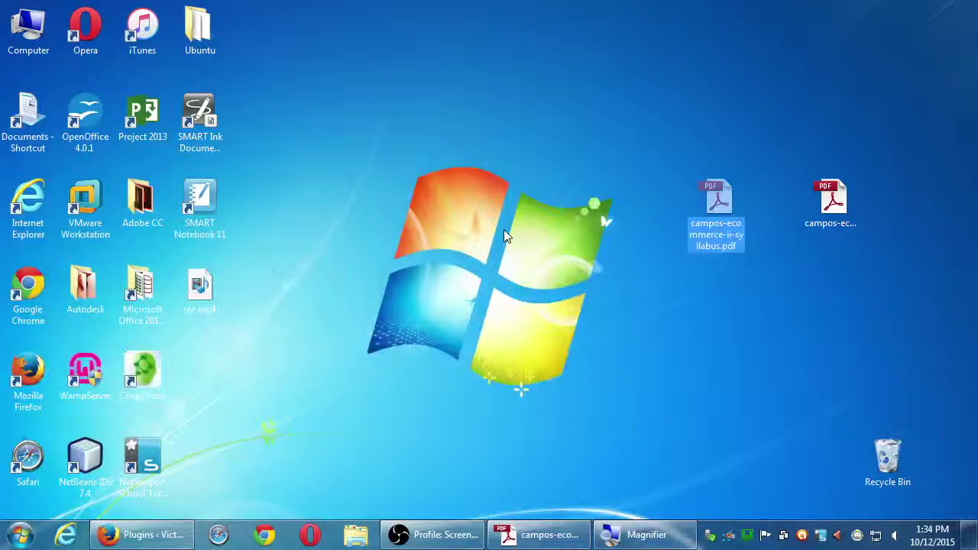
double_click(28, 29)
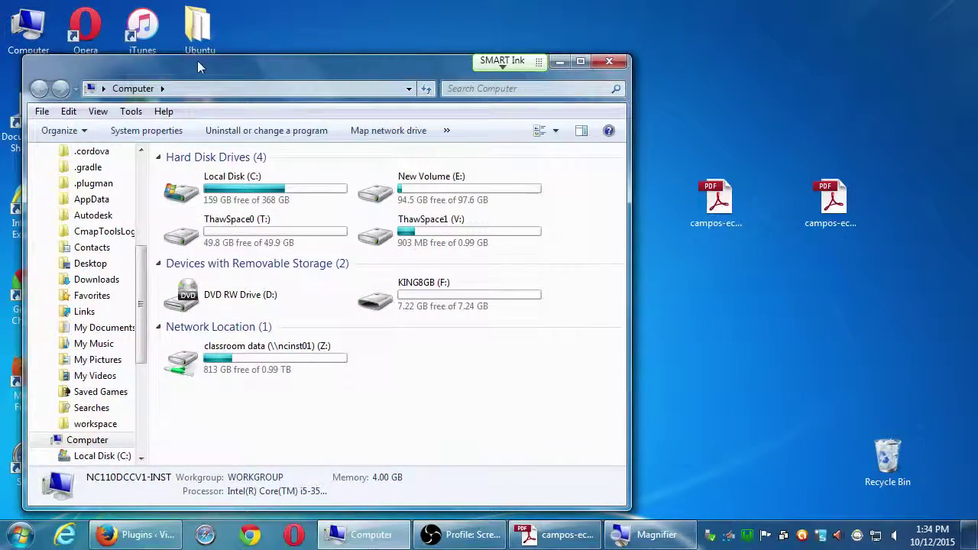
left_click_drag(199, 62, 449, 24)
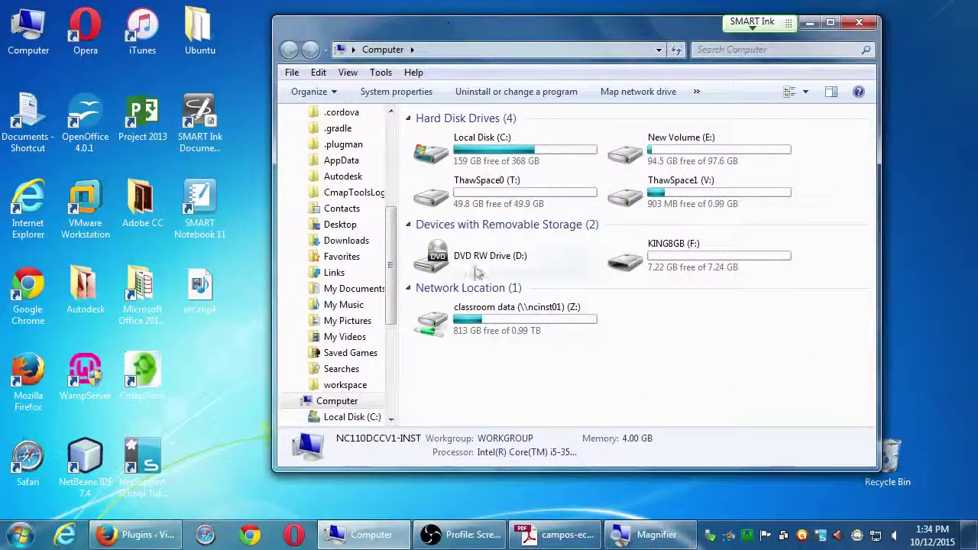
double_click(461, 325)
left_click(468, 266)
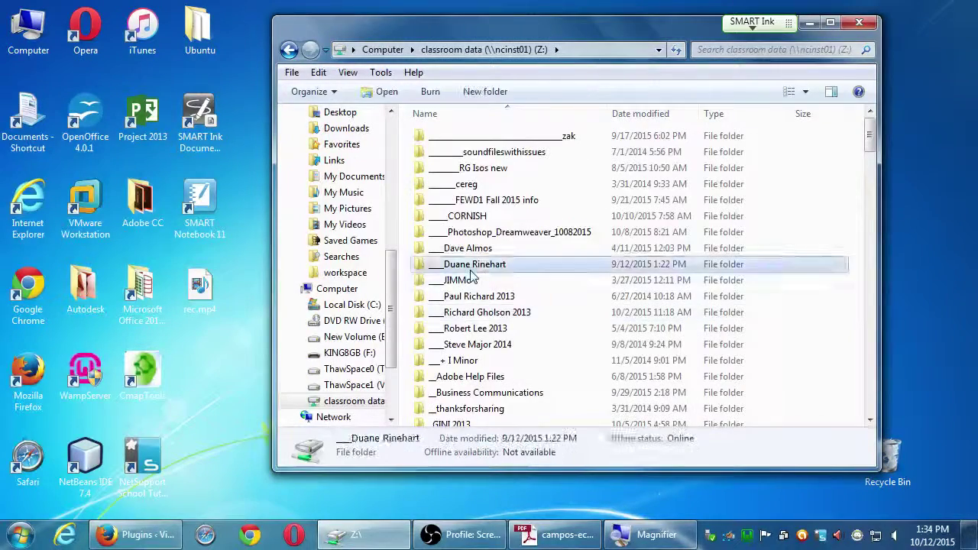
key("c")
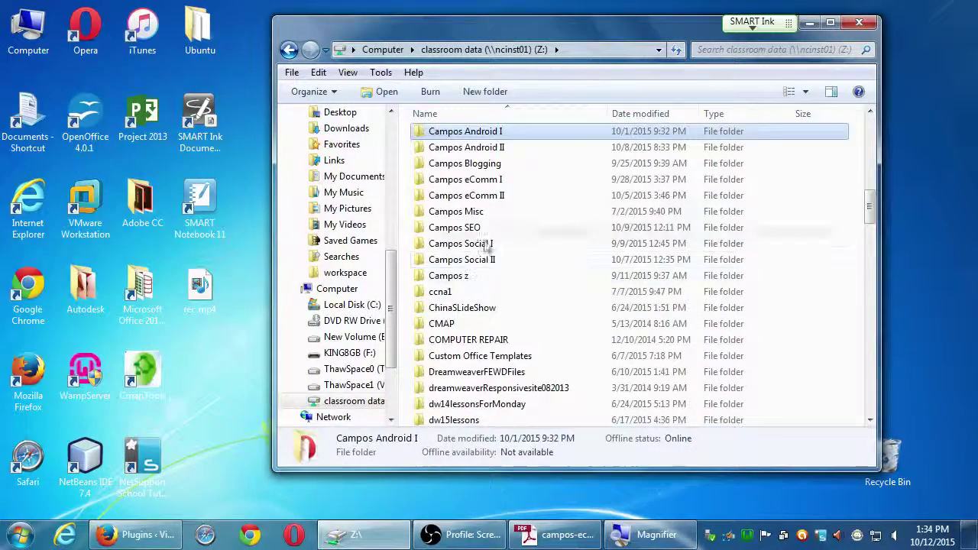
double_click(491, 197)
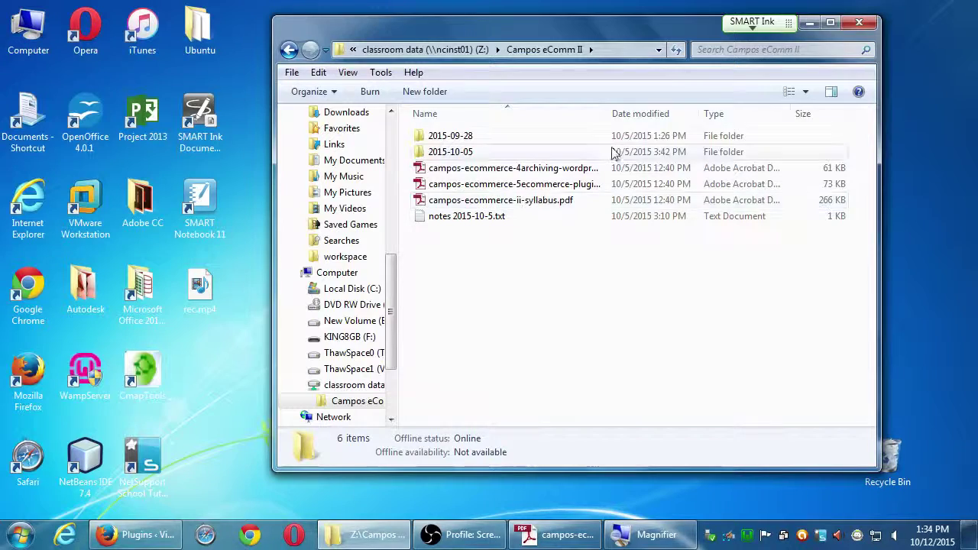
Step: Widen the file name column to show full names and copy the 5ecommerce-plugin PDF to the desktop
left_click_drag(609, 114, 673, 106)
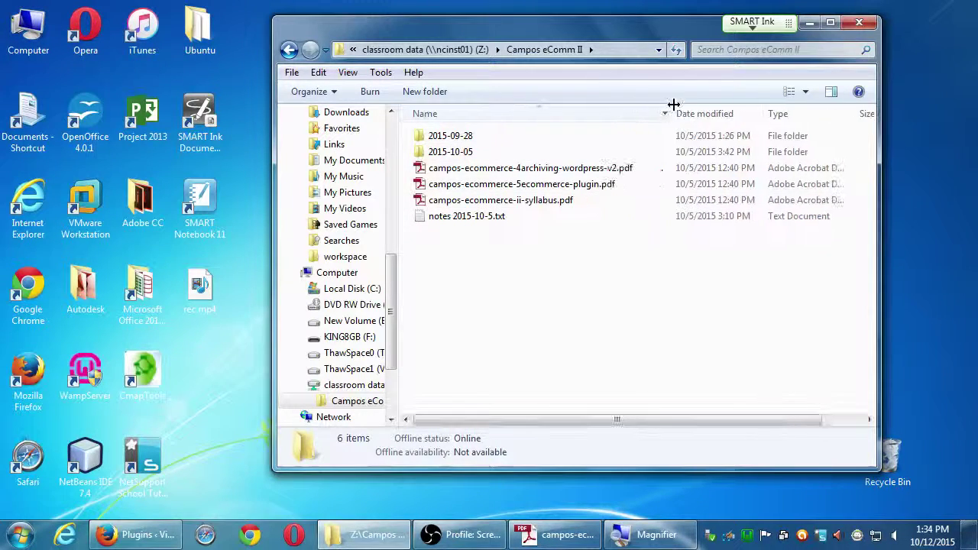
left_click(581, 185)
left_click_drag(439, 188, 917, 165)
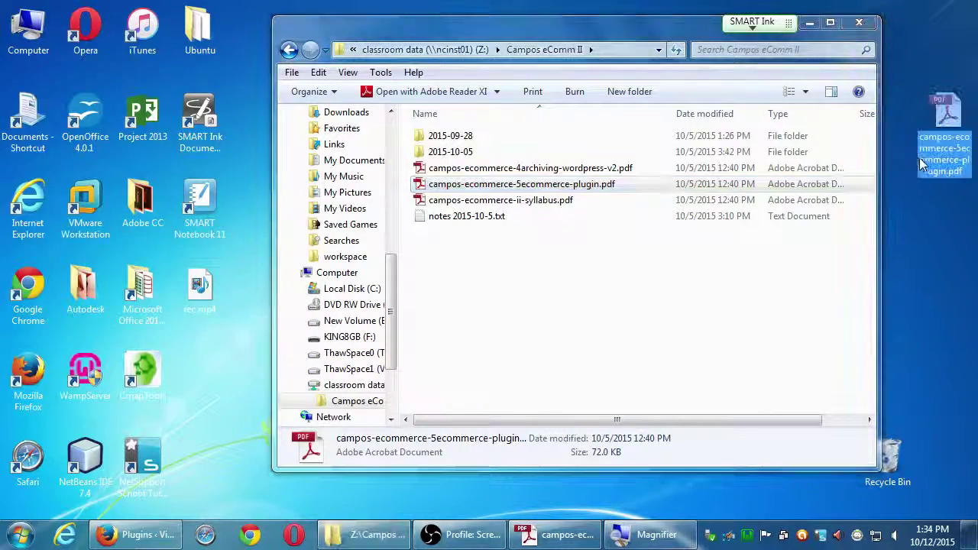
Step: Open the desktop copy of the eCommerce plugin PDF in Adobe Reader, cancel the reading-order prompt, and read the installation instructions
double_click(946, 111)
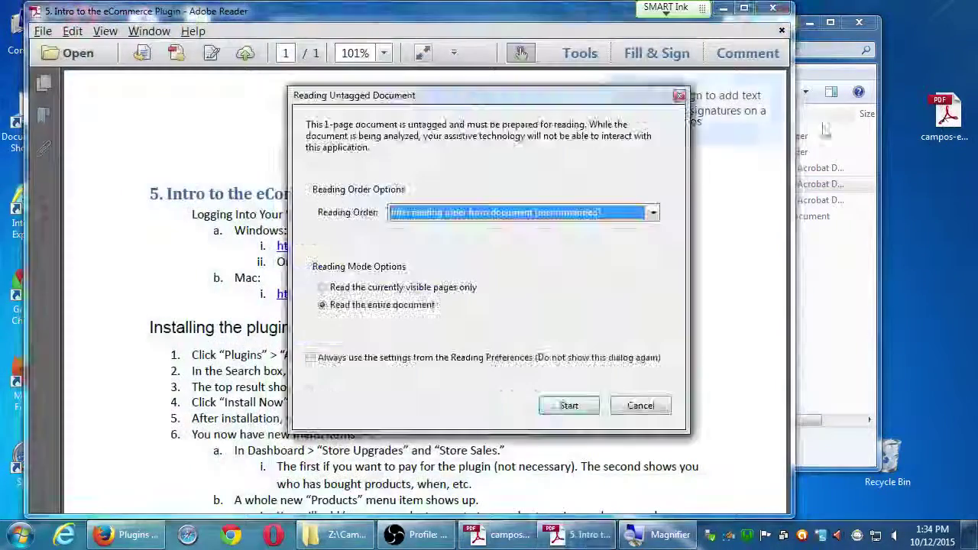
left_click(639, 410)
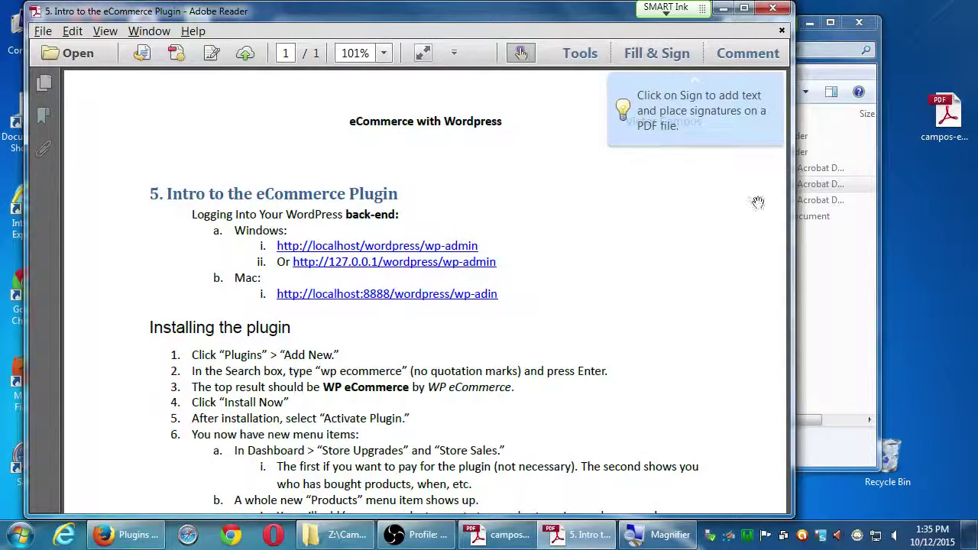
scroll(299, 372, "down", 3)
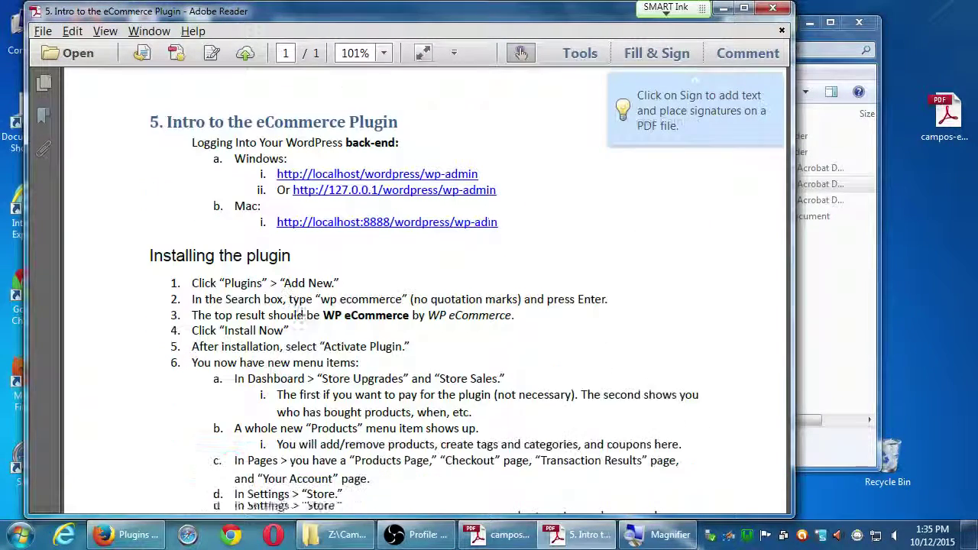